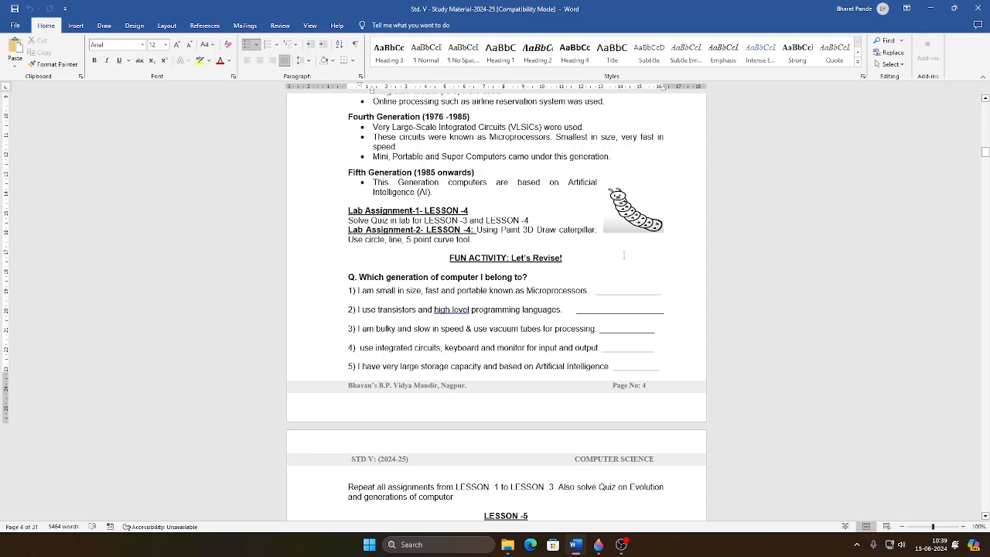
Step: Switch to the untitled Paint 3D drawing and draw a white-filled, black-outlined circle near the canvas centre as the caterpillar's head
mouse_move(605, 551)
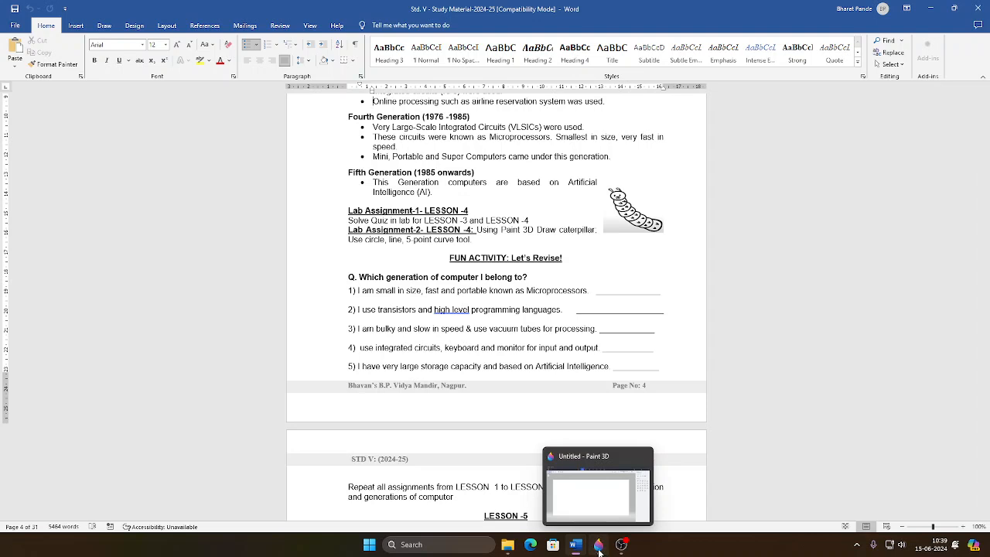
left_click(599, 546)
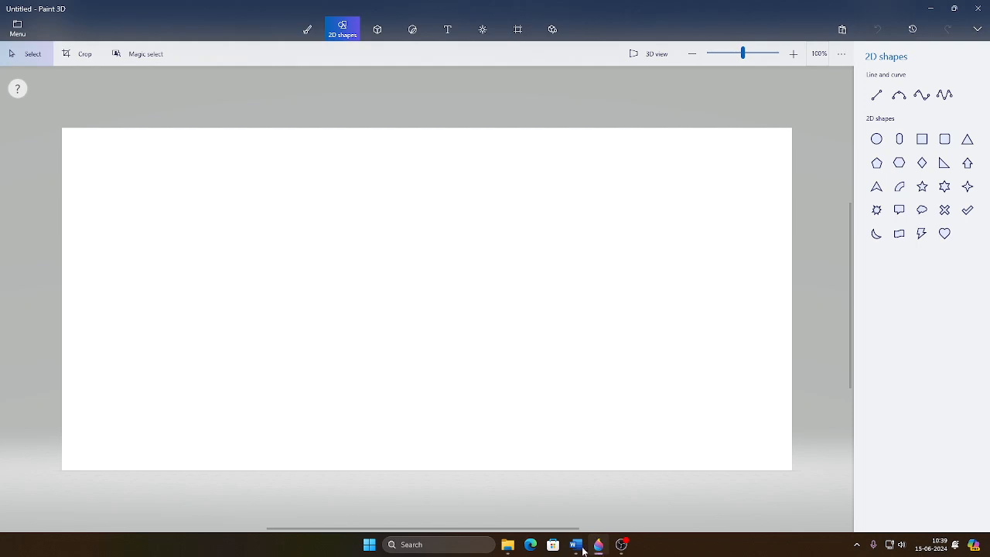
left_click(875, 140)
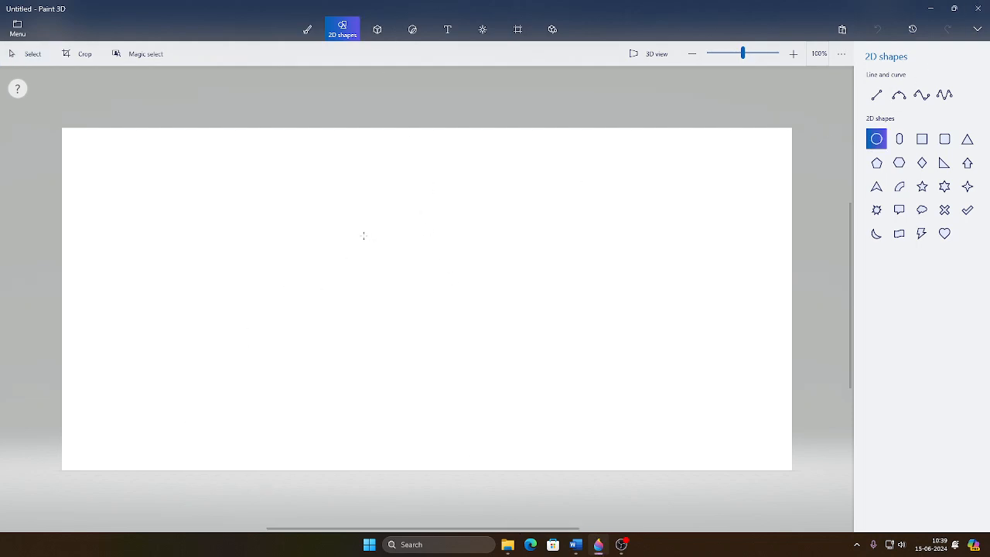
left_click_drag(353, 241, 404, 331)
left_click_drag(440, 303, 430, 303)
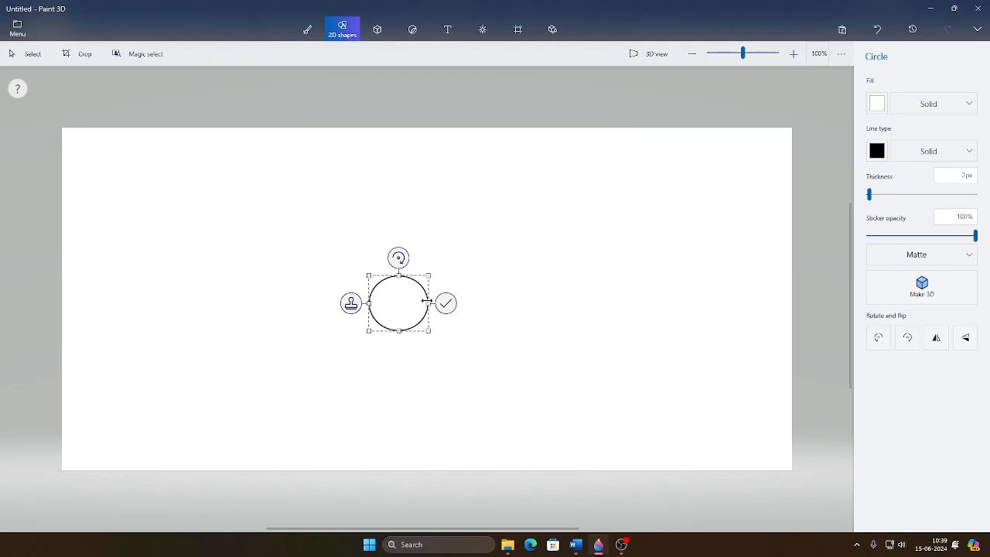
left_click(445, 305)
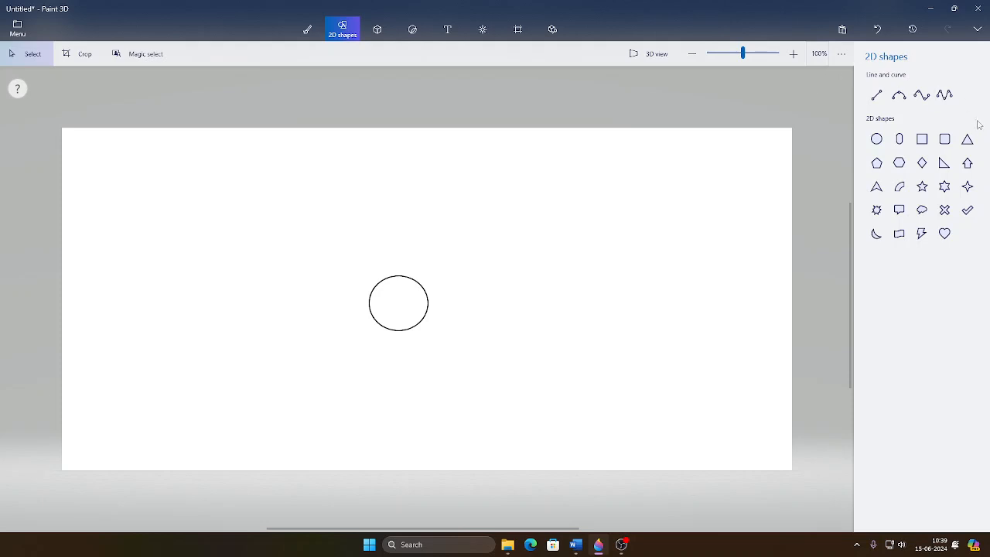
Step: Draw the first body segment with a 4-point curve bulging down and right from the head circle's lower edge to its right side
left_click(919, 97)
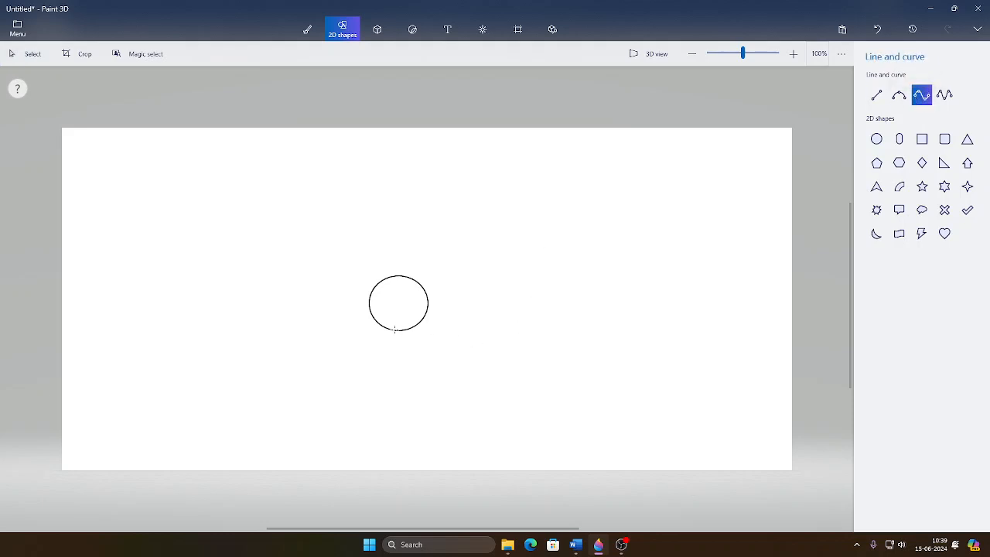
mouse_move(395, 329)
left_mouse_down()
mouse_move(425, 287)
mouse_move(423, 349)
left_mouse_up()
left_click_drag(417, 301, 445, 309)
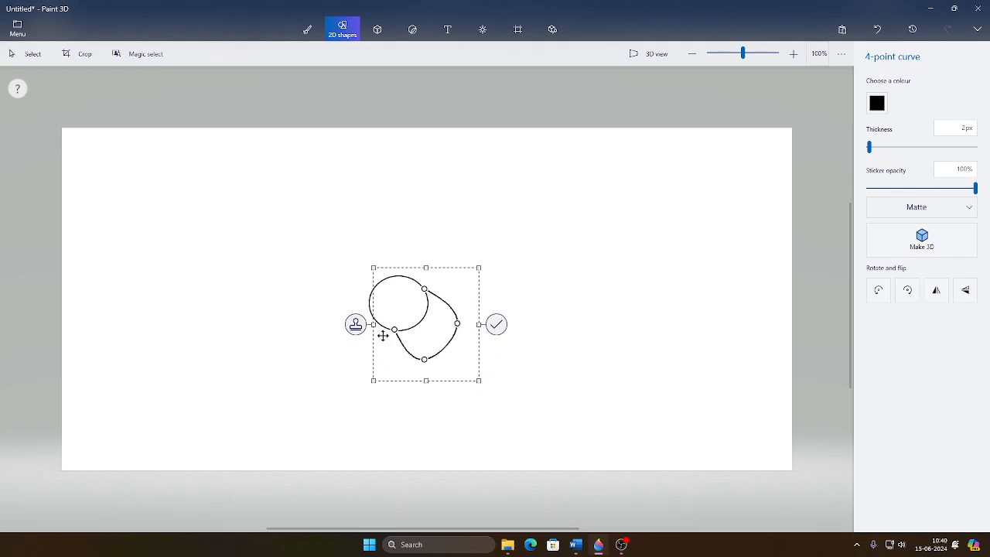
Step: Stamp four more copies of the curved segment diagonally down to the right, adjusting the curve points so each joins the previous segment
left_click_drag(443, 336, 469, 368)
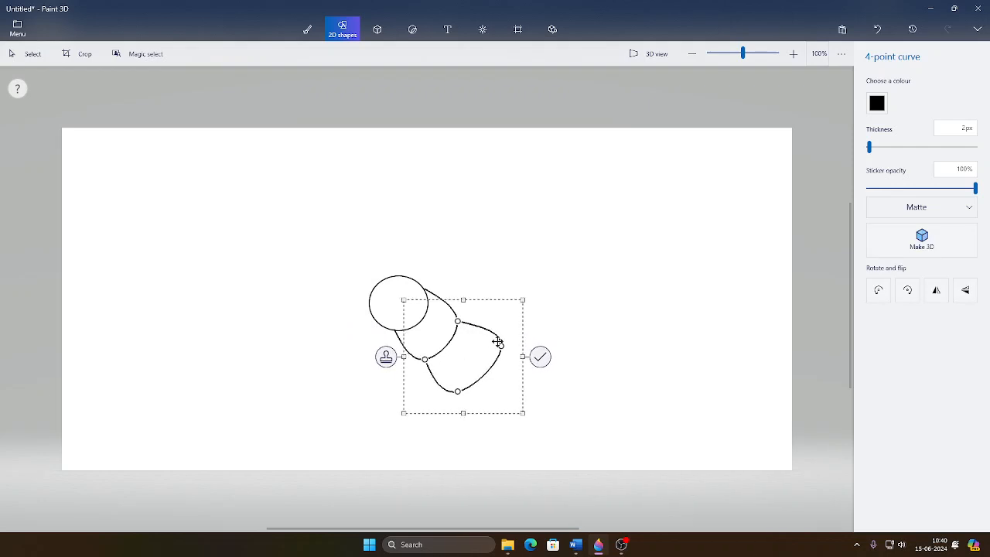
left_click_drag(456, 389, 462, 390)
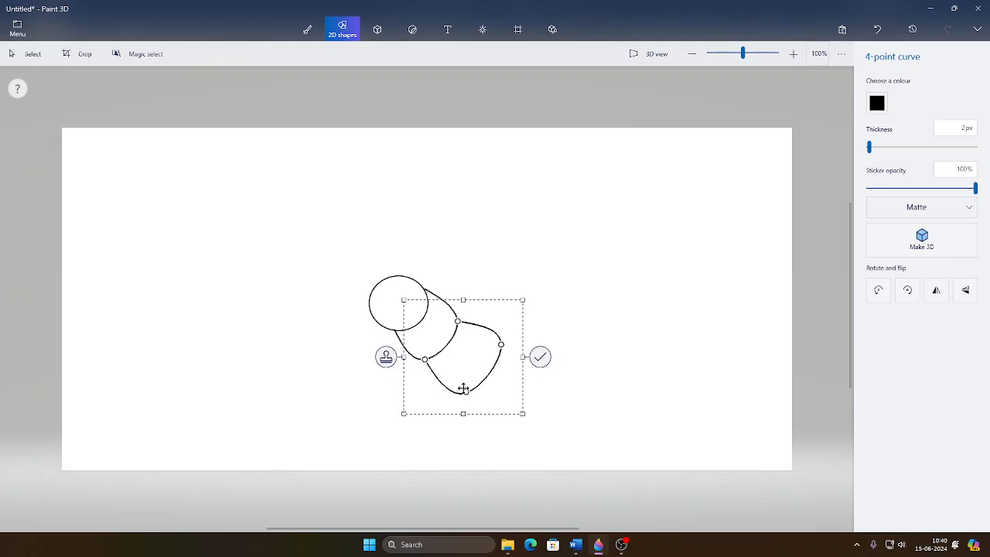
left_click(385, 356)
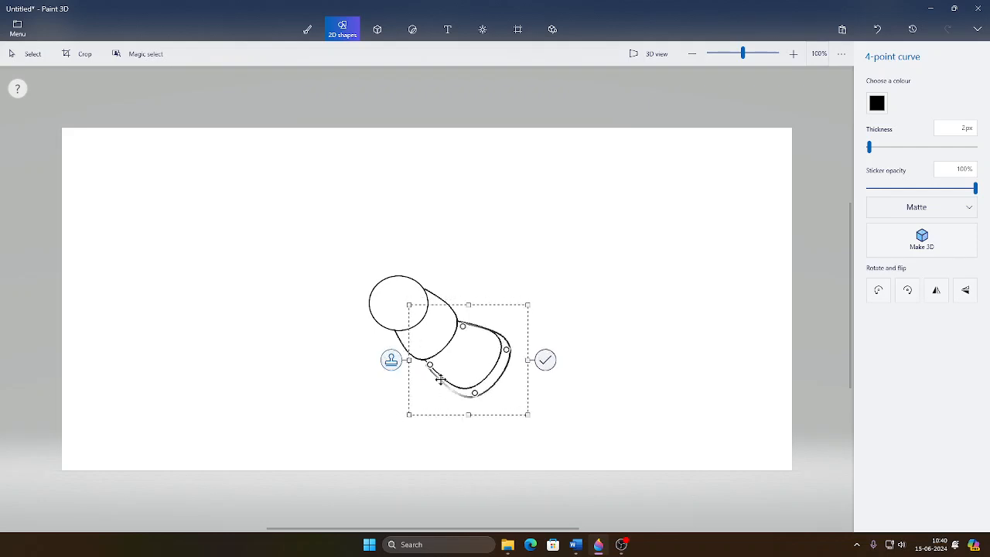
left_click_drag(451, 376, 468, 389)
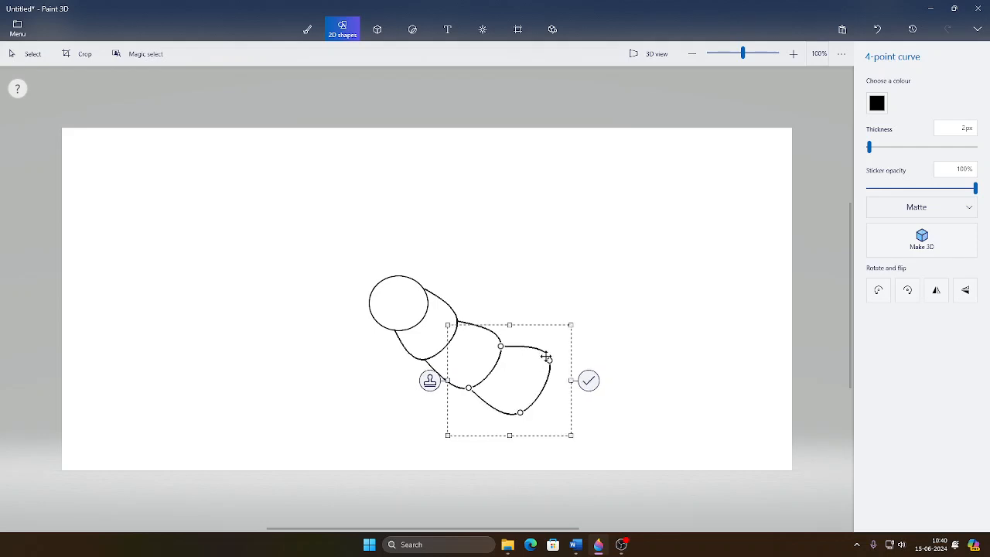
left_click_drag(507, 393, 554, 407)
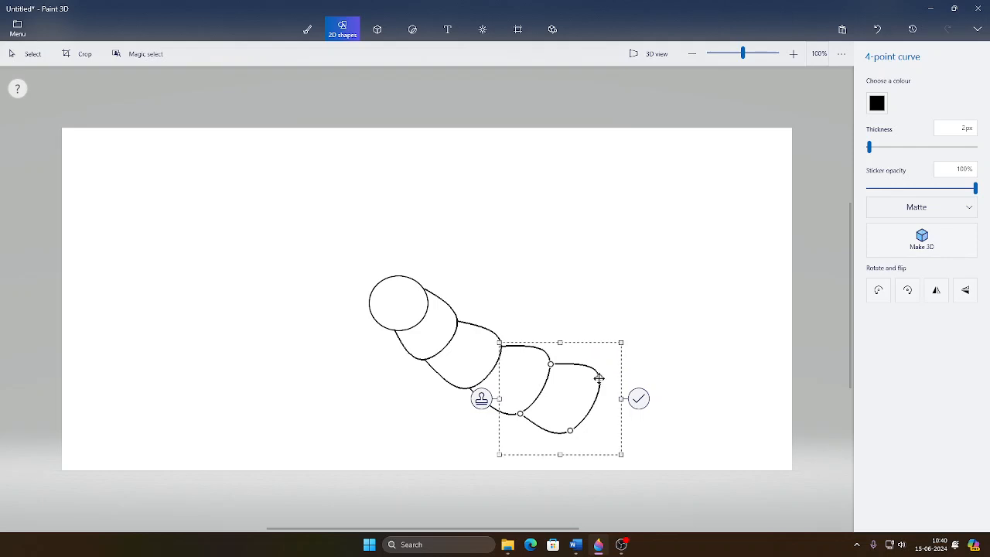
left_click(481, 399)
left_click_drag(560, 423, 608, 440)
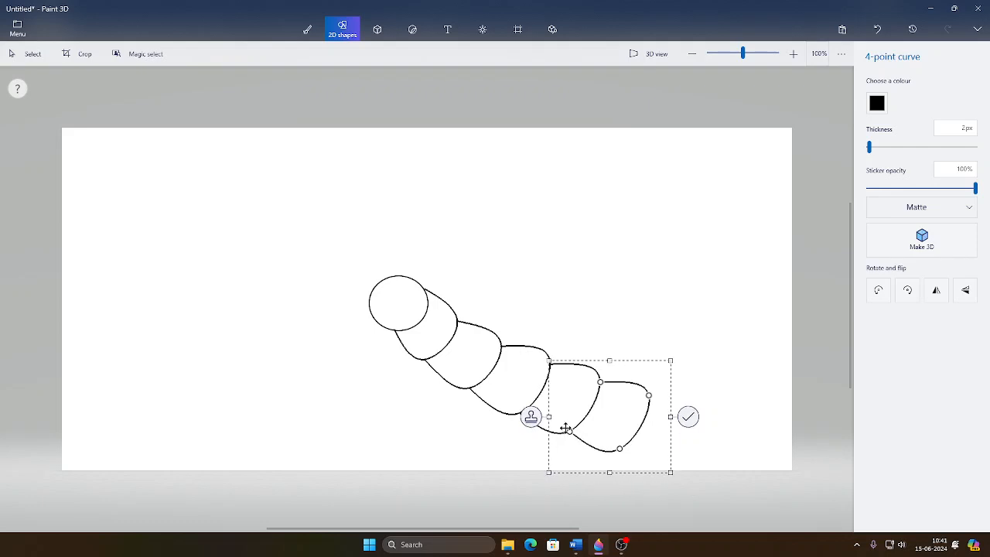
left_click(689, 418)
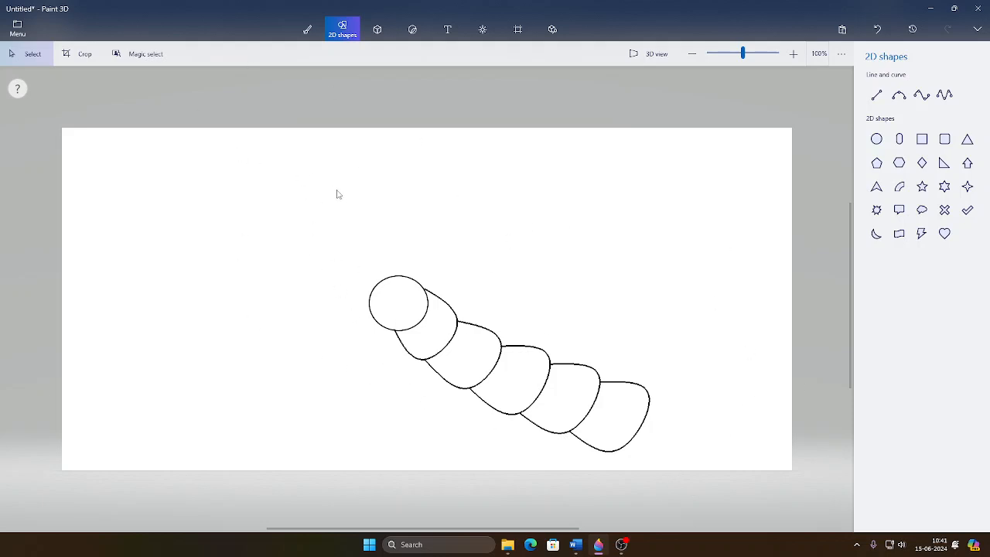
Step: Draw a tiny black-filled circle as an eye on the head and stamp a second one beside it
left_click(877, 140)
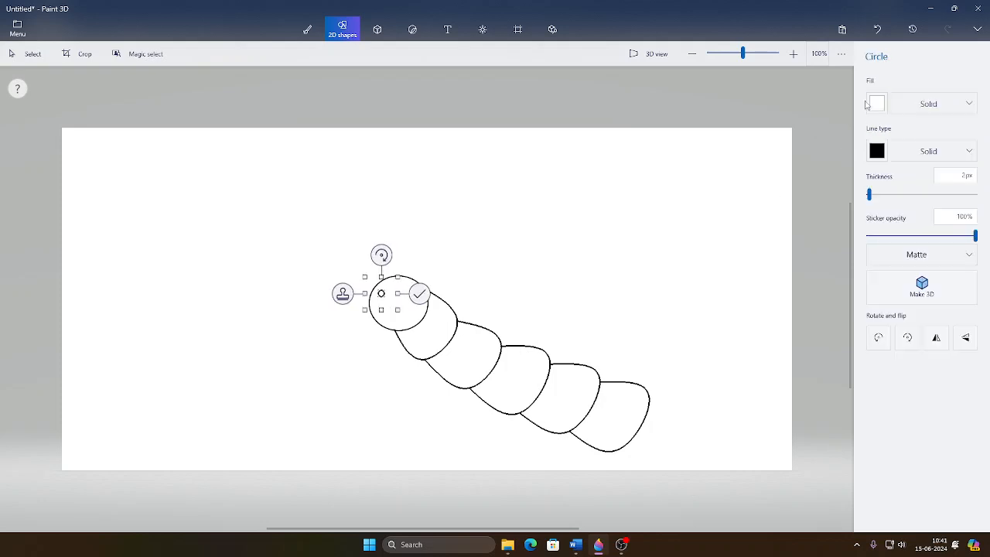
left_click(877, 103)
left_click(887, 142)
left_click(343, 294)
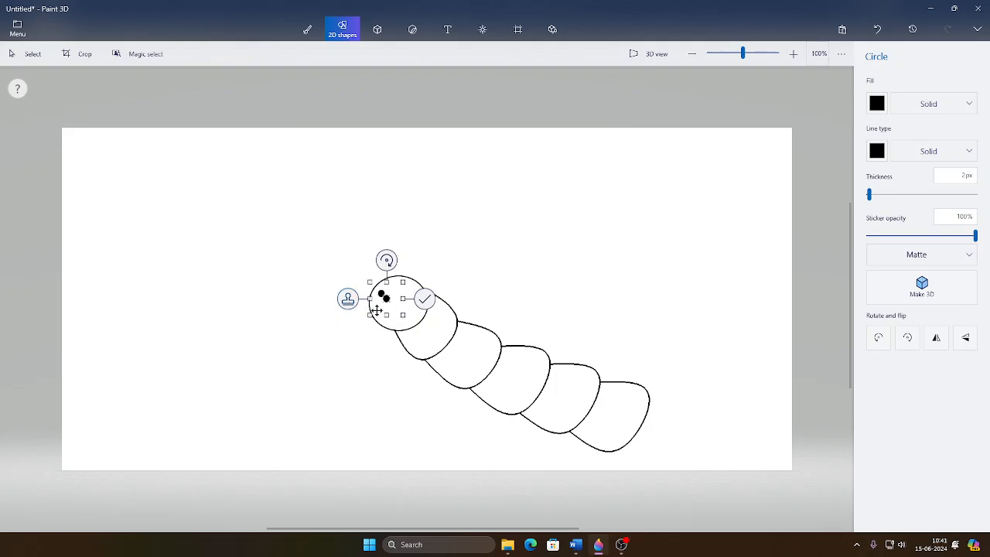
left_click_drag(390, 304, 420, 301)
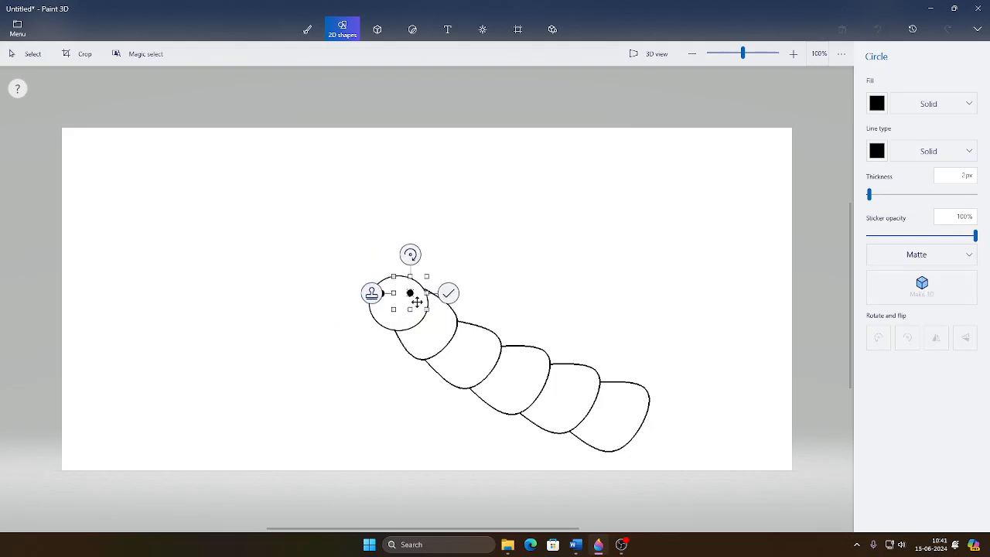
left_click(451, 295)
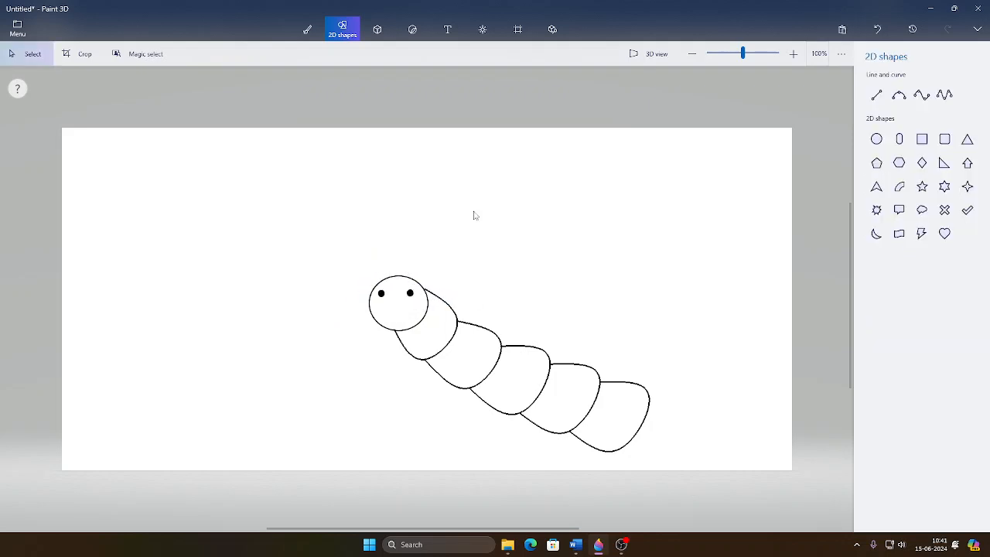
Step: Draw a small rounded square with white fill and black outline, and place it below the eyes as the mouth
left_click(944, 141)
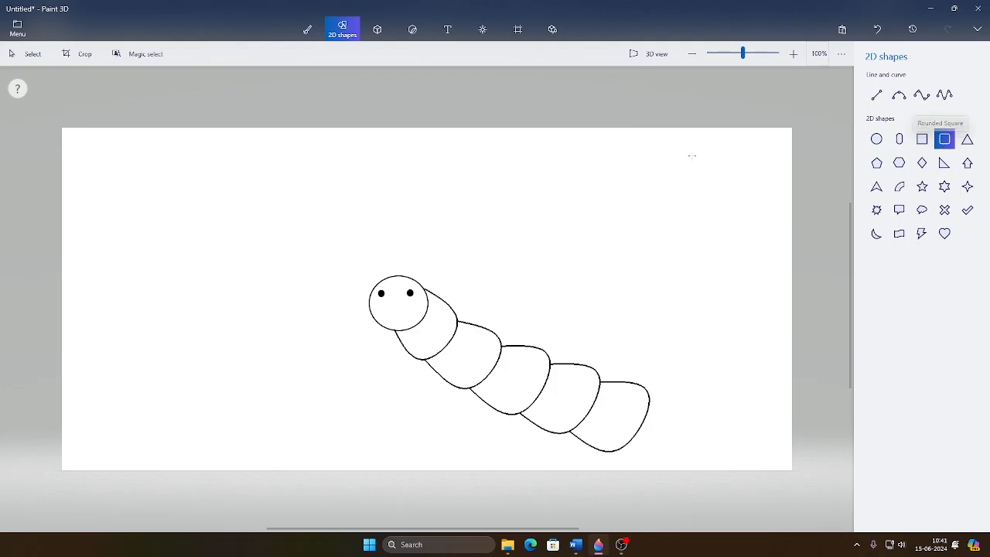
left_click_drag(522, 222, 544, 230)
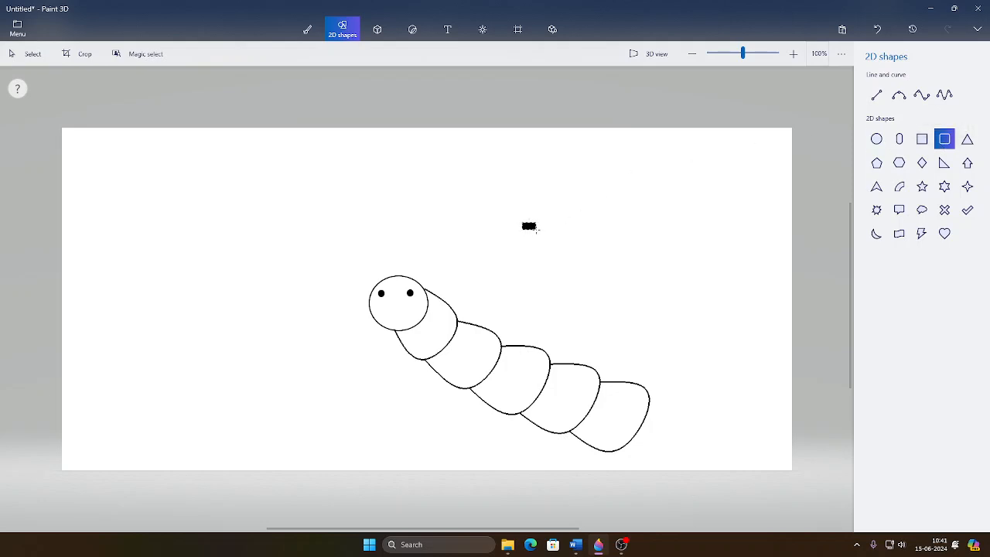
left_click_drag(536, 230, 532, 234)
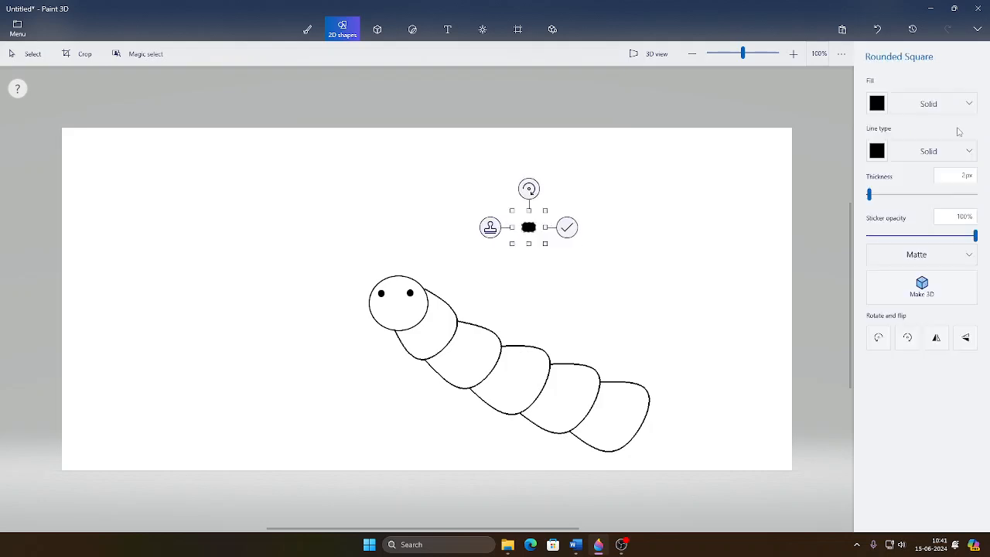
left_click(877, 150)
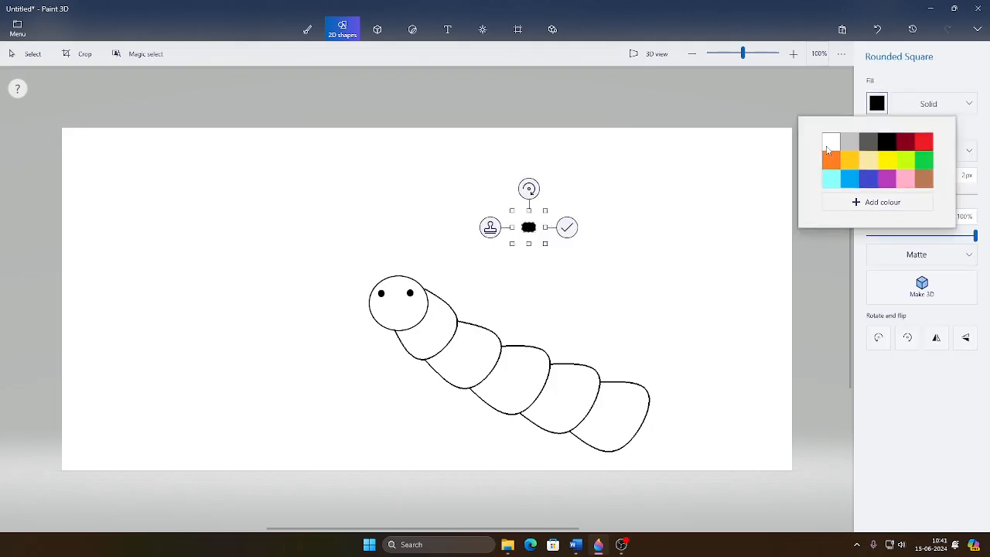
left_click(830, 142)
left_click_drag(539, 235, 404, 315)
left_click(435, 309)
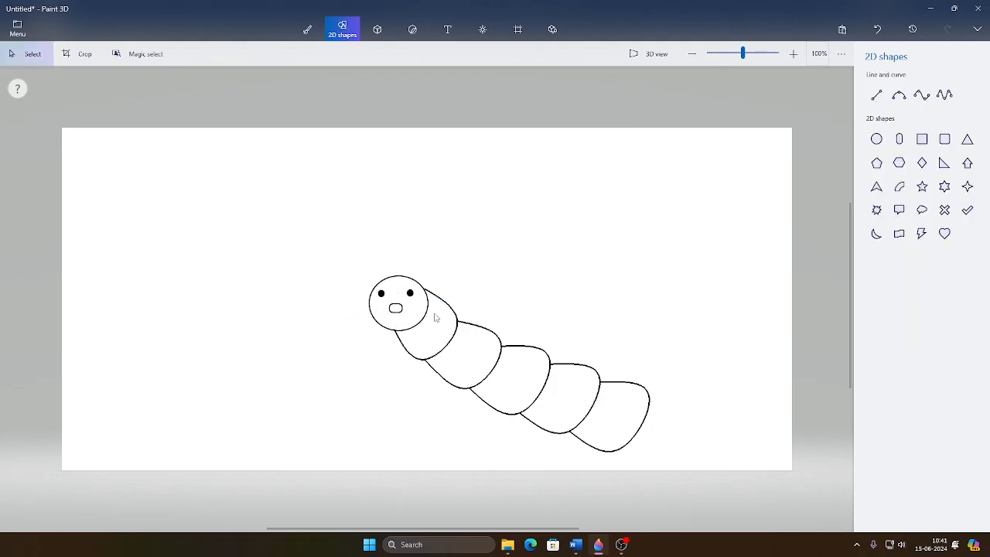
Step: Draw a tiny triangle, turn it upside down and place it inside the rounded-square mouth
left_click(964, 141)
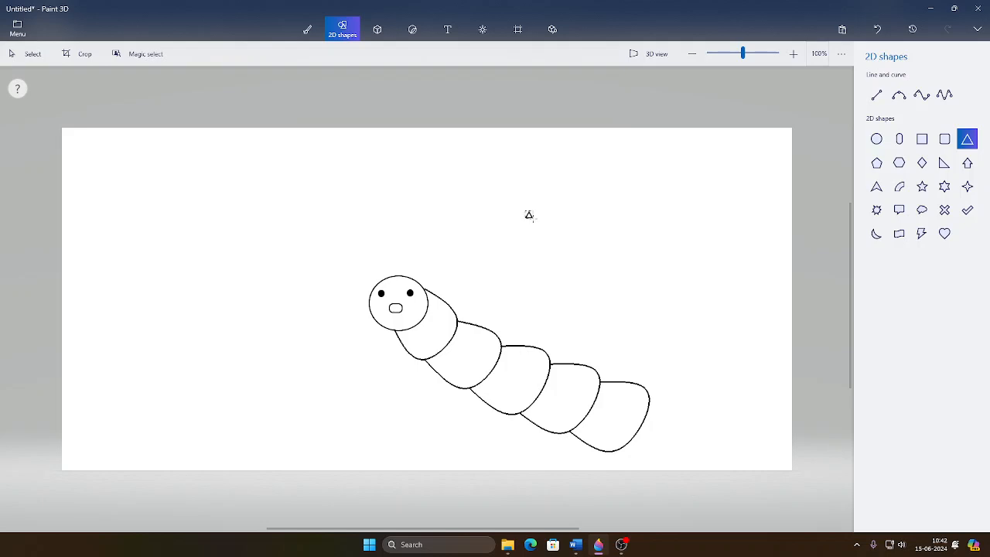
left_click(529, 215)
left_click_drag(529, 178, 404, 312)
left_click(357, 307)
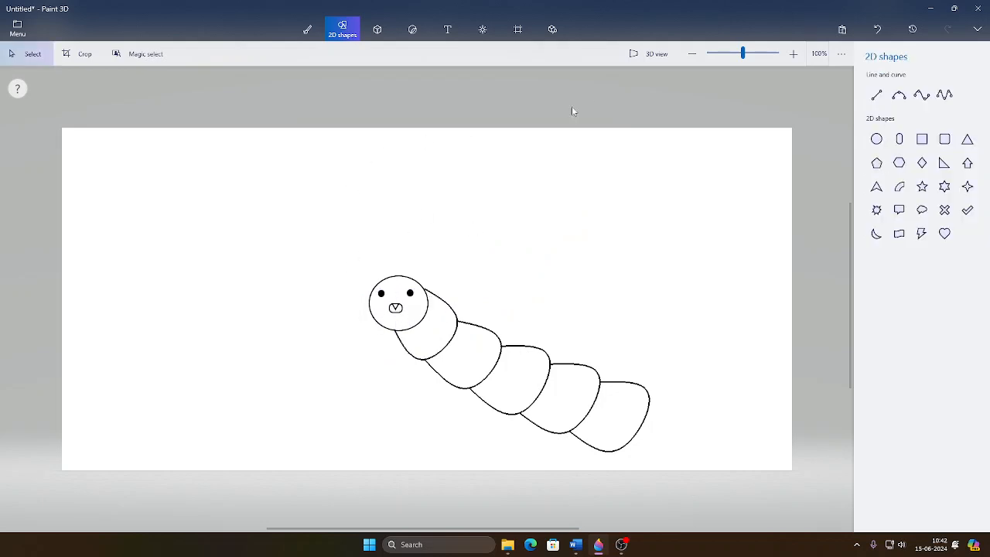
Step: Shape a small looped antenna on top of the head with a 4-point curve and stamp a second one to its left
left_click(922, 96)
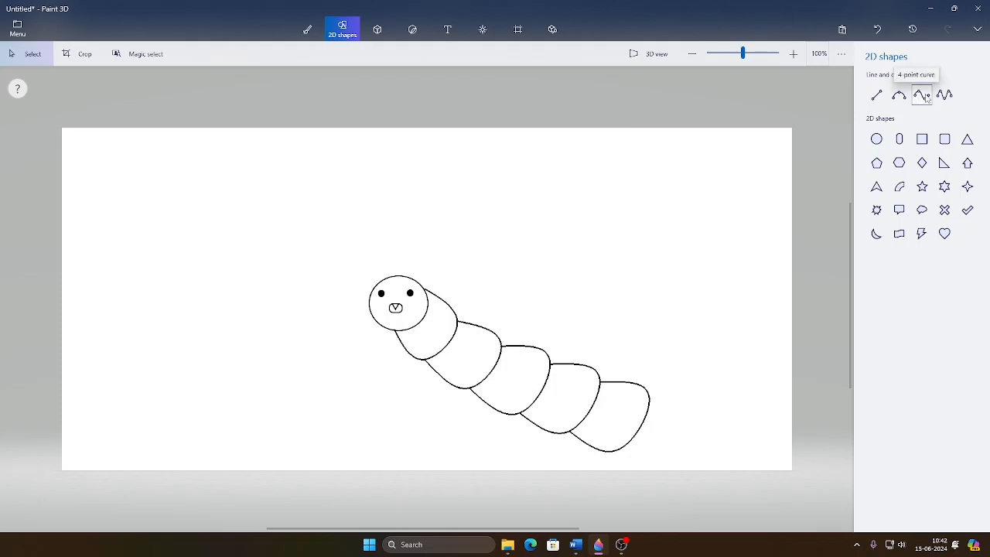
left_click(926, 97)
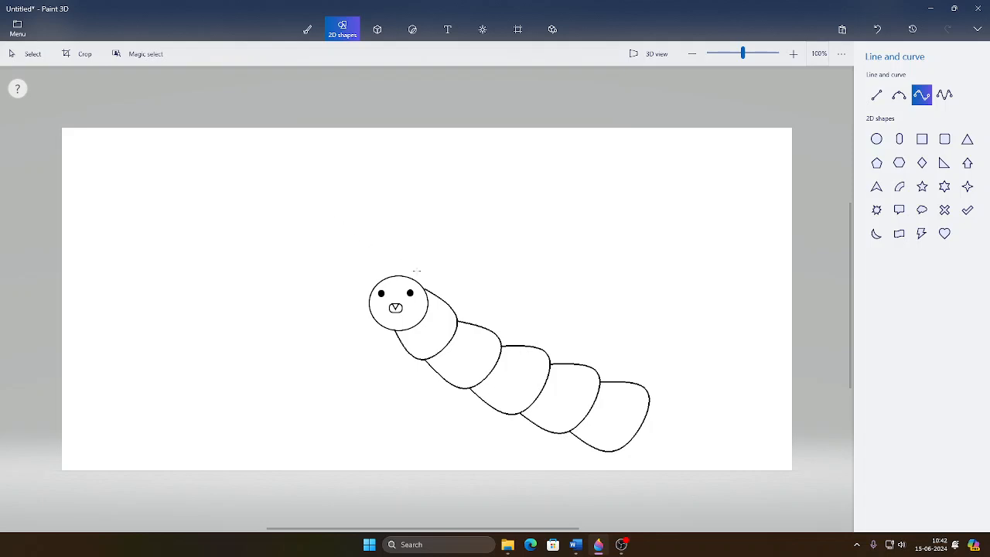
mouse_move(412, 277)
left_mouse_down()
mouse_move(339, 211)
mouse_move(325, 261)
mouse_move(370, 260)
mouse_move(382, 274)
left_mouse_up()
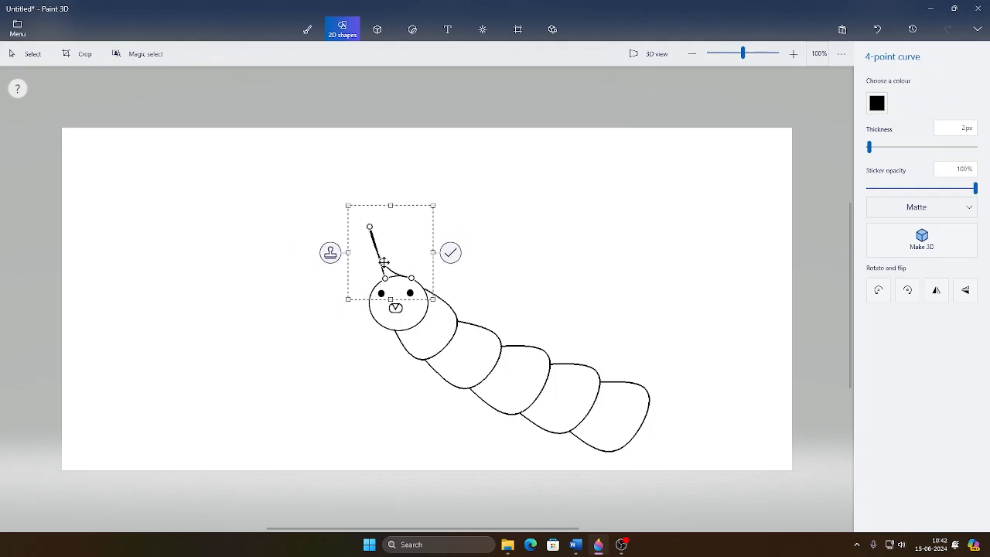
left_click_drag(399, 225, 370, 226)
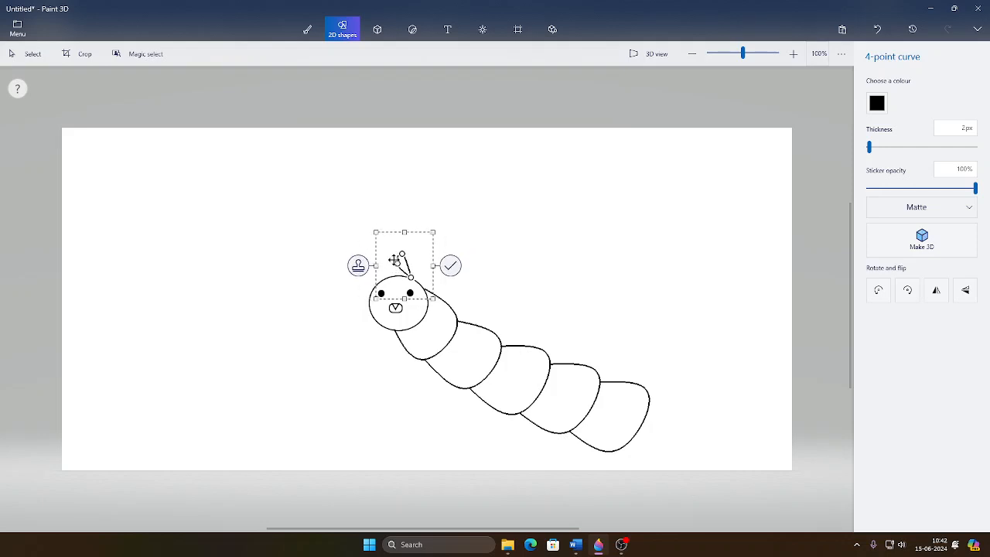
left_click_drag(420, 258, 400, 254)
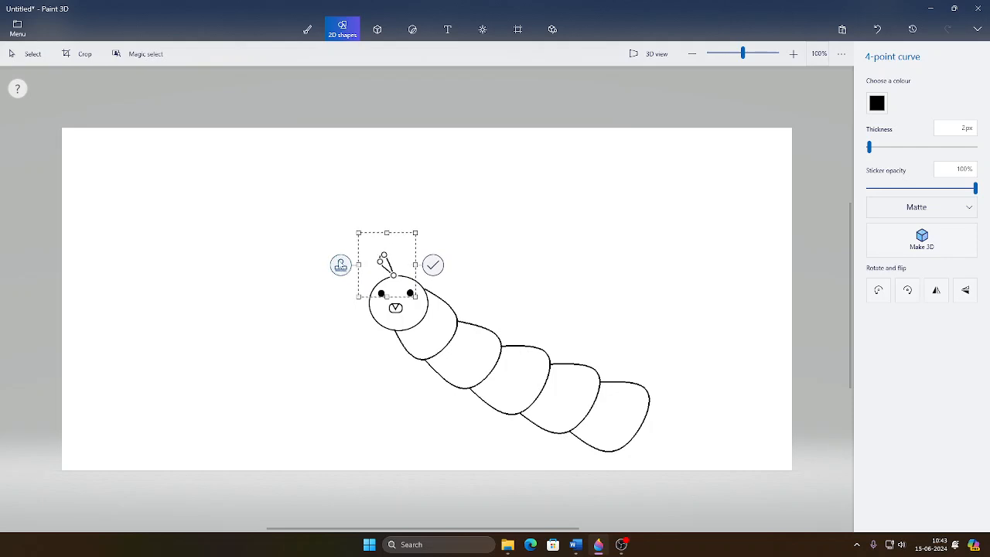
left_click_drag(372, 275, 343, 283)
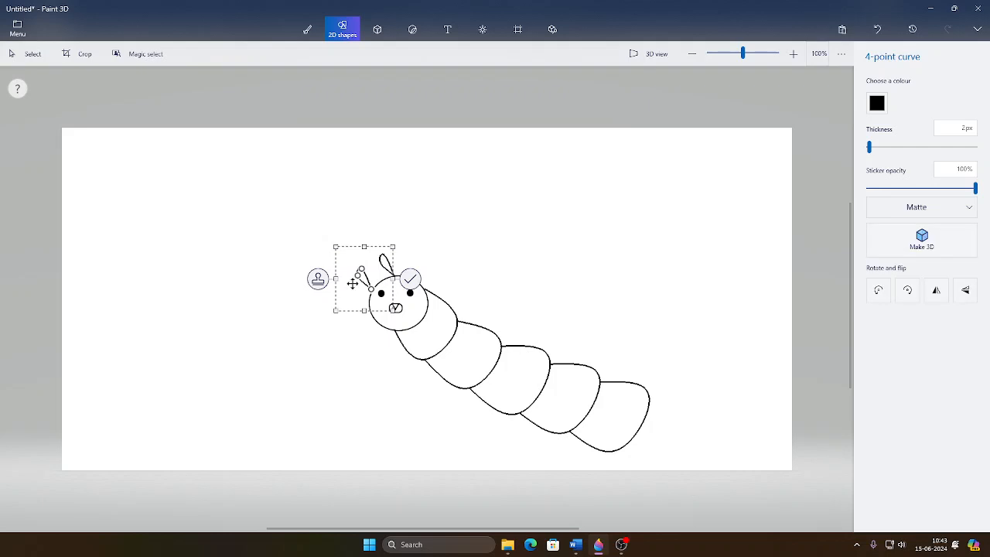
left_click(411, 280)
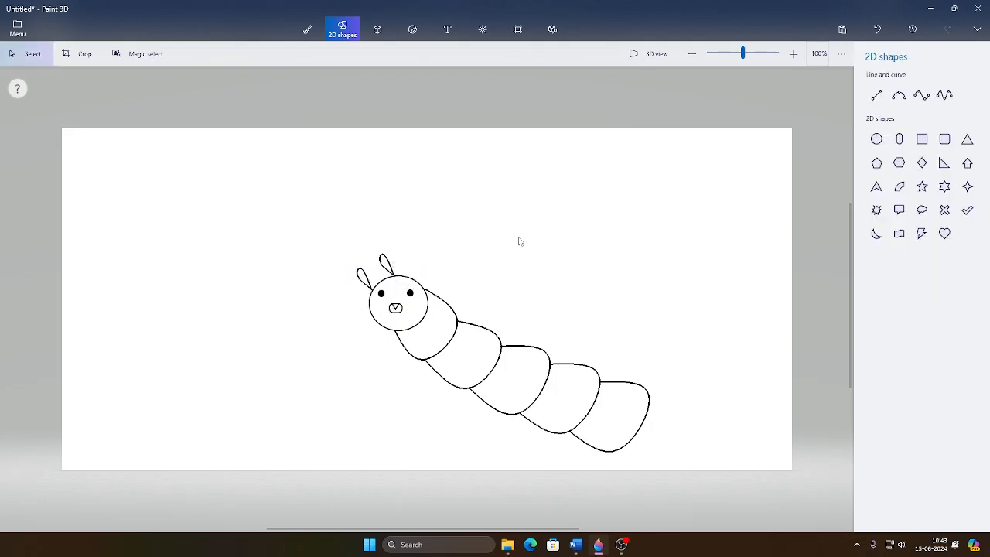
Step: Draw a short slanted black line, 2 px thick, on the first body segment below the head and stamp a copy over it
left_click(877, 96)
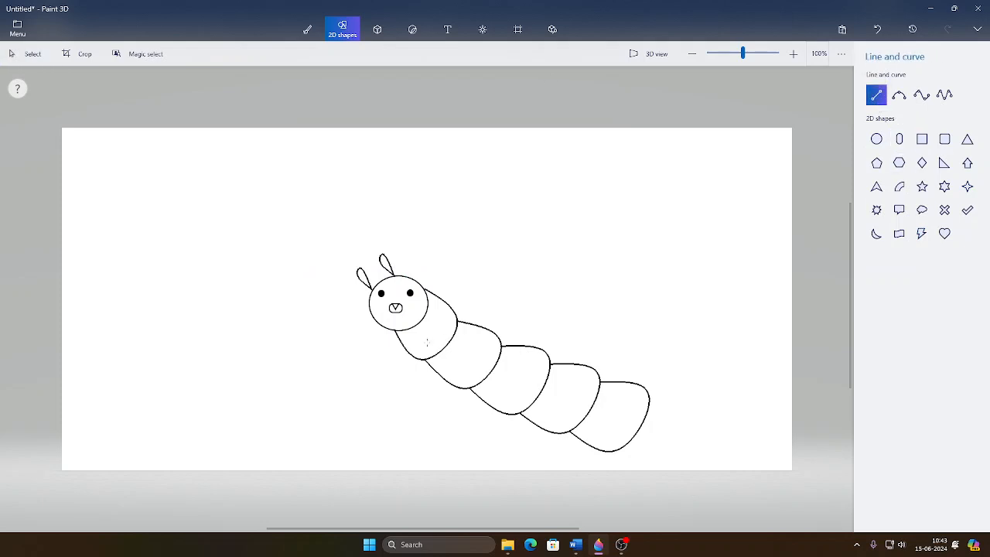
left_click(422, 347)
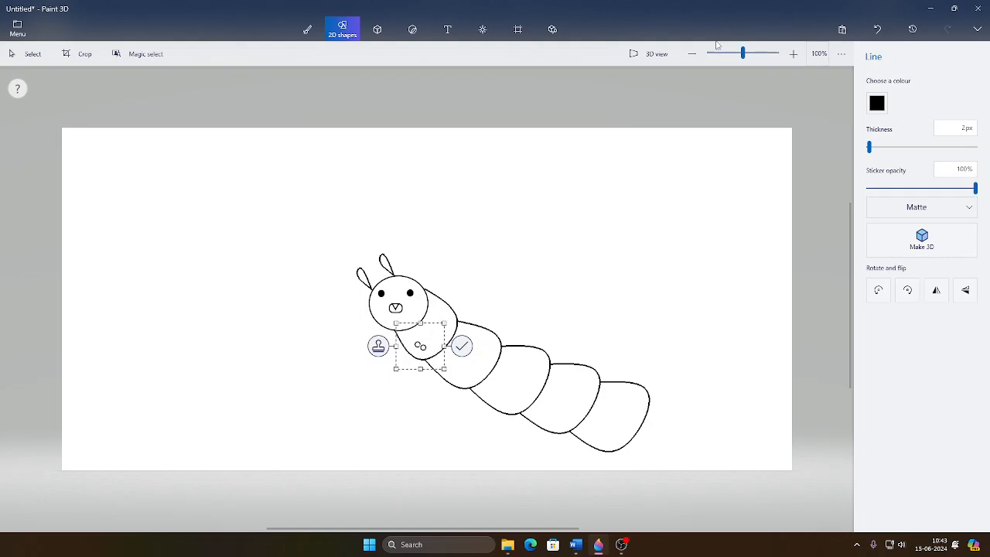
left_click_drag(742, 54, 764, 61)
left_click_drag(851, 298, 851, 315)
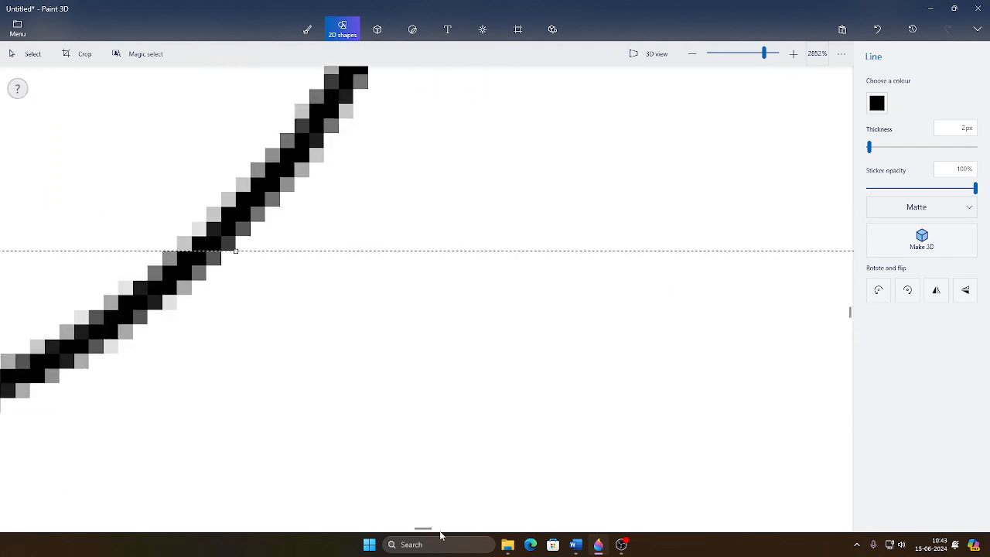
mouse_move(421, 530)
left_mouse_down()
mouse_move(402, 532)
mouse_move(427, 533)
left_mouse_up()
left_click_drag(850, 311, 850, 331)
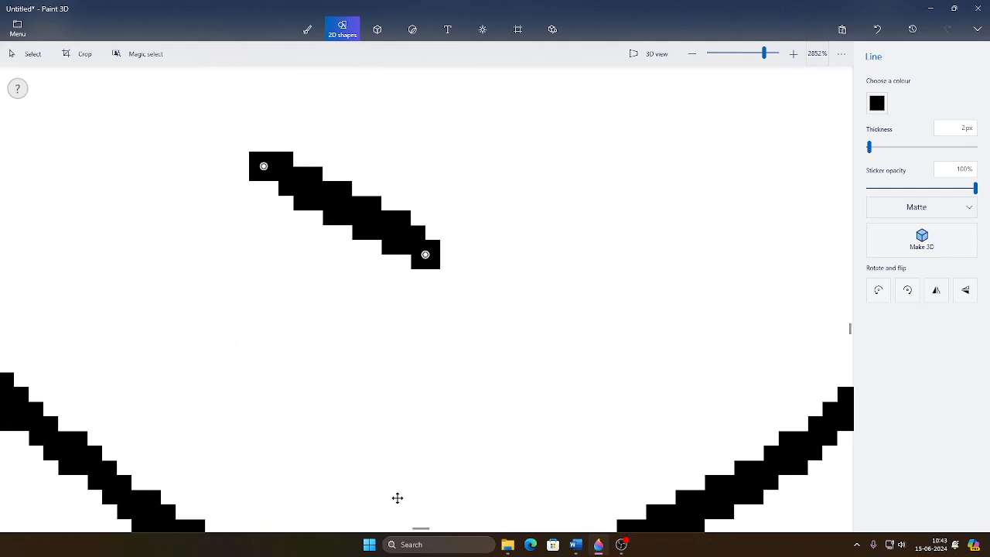
left_click_drag(422, 531, 403, 529)
left_click_drag(491, 210, 506, 217)
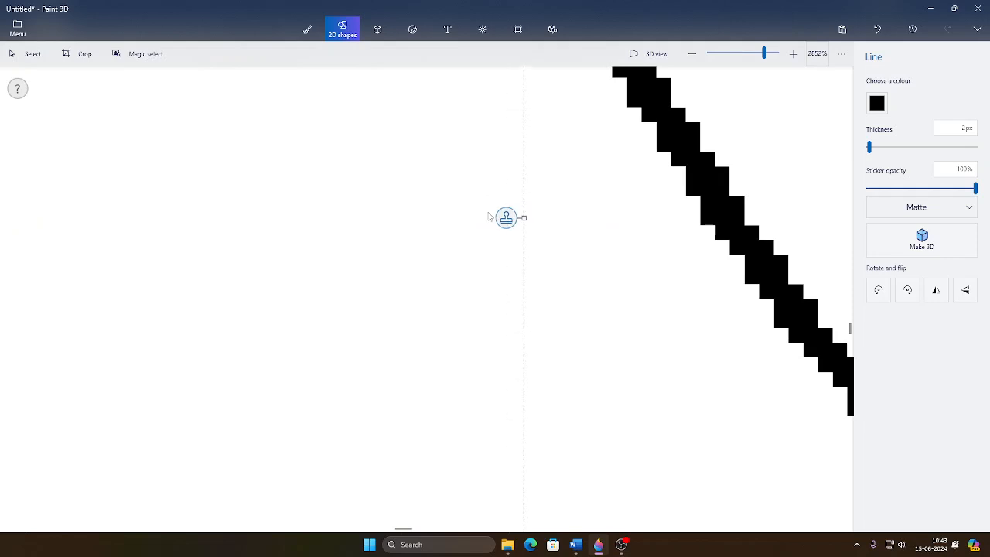
left_click_drag(403, 529, 420, 530)
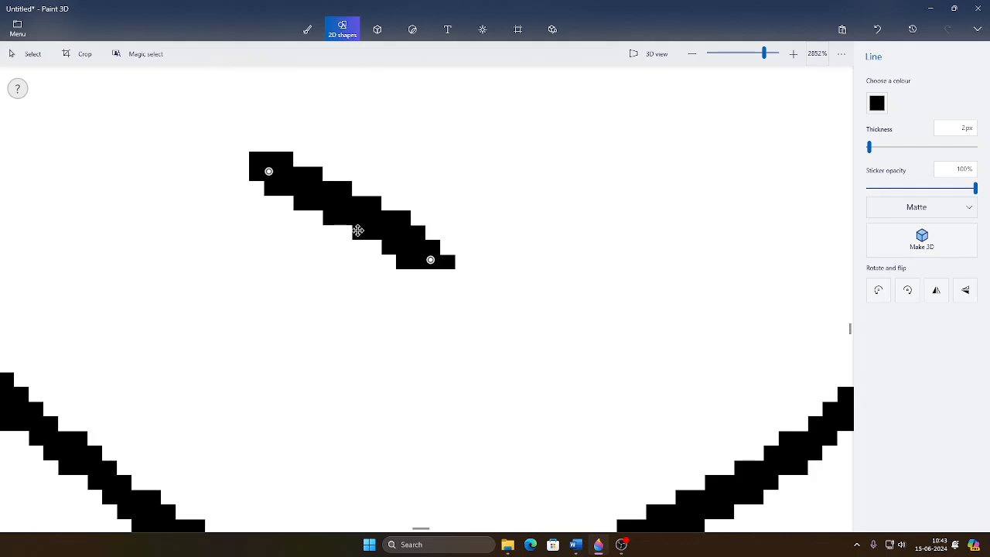
Step: Move the copied line up and tilt its upper end so both lines meet in a narrow V-shaped mark, then commit it
left_click_drag(358, 222, 392, 173)
left_click_drag(469, 213, 431, 237)
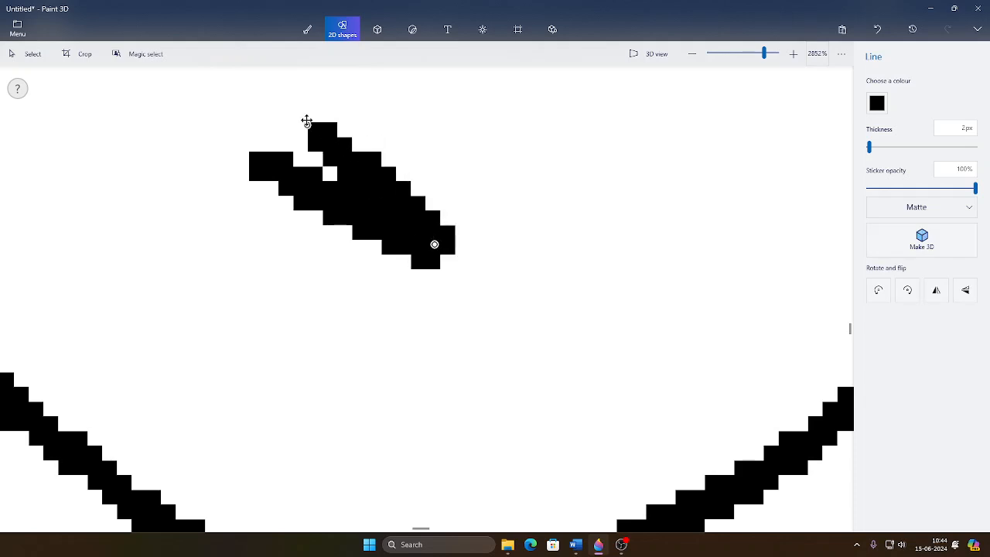
left_click_drag(309, 125, 313, 114)
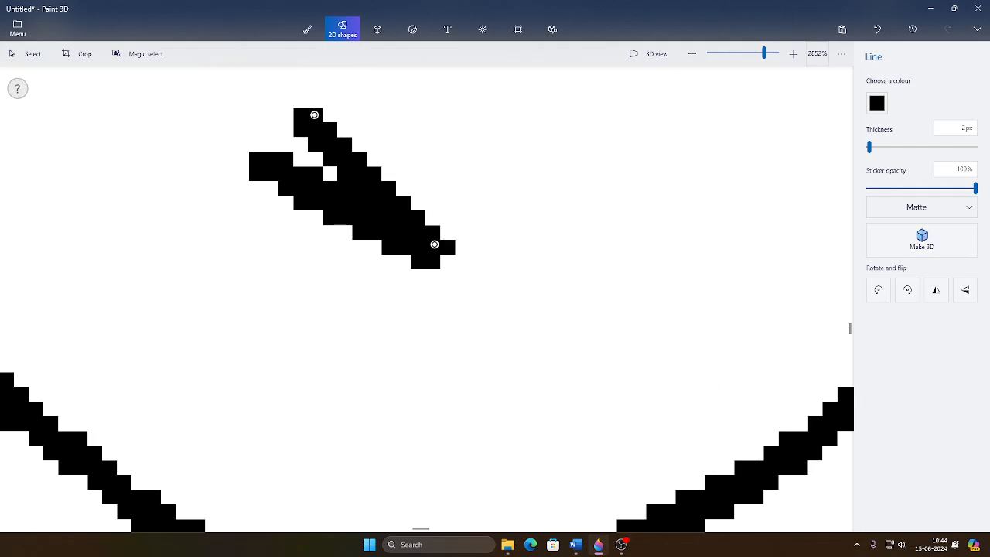
left_click_drag(420, 531, 431, 531)
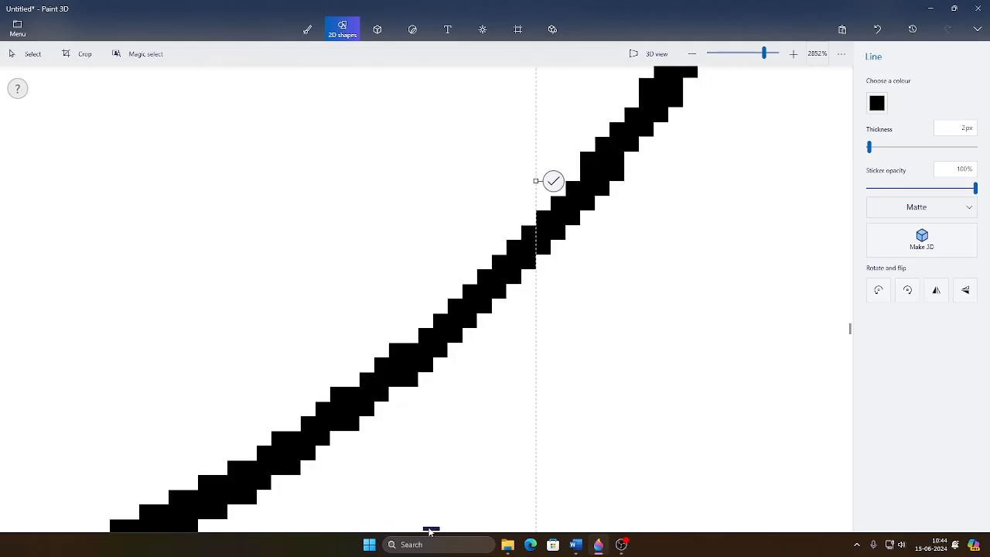
left_click(554, 181)
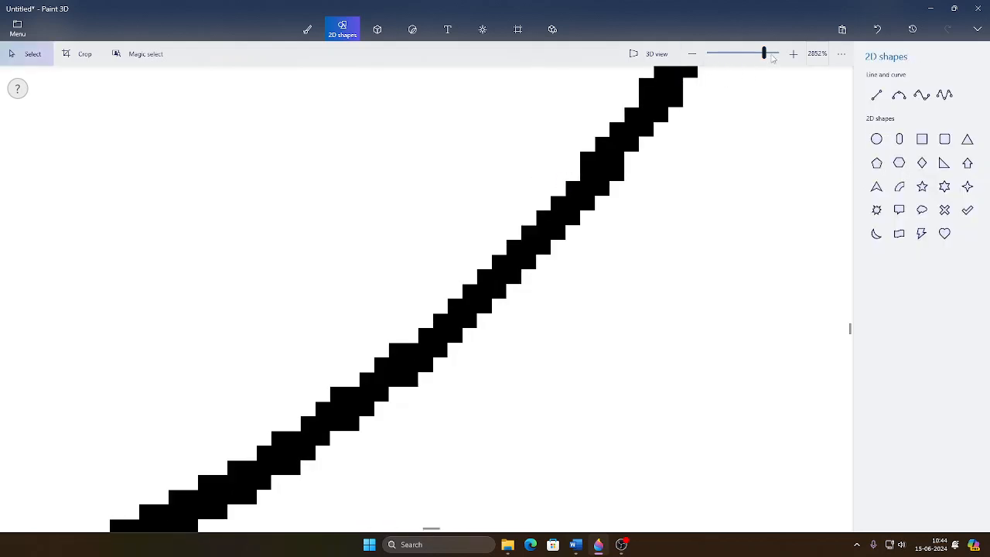
Step: Copy the small V-shaped mark and place the duplicate slightly above and to its right on the first body segment
left_click_drag(764, 54, 744, 62)
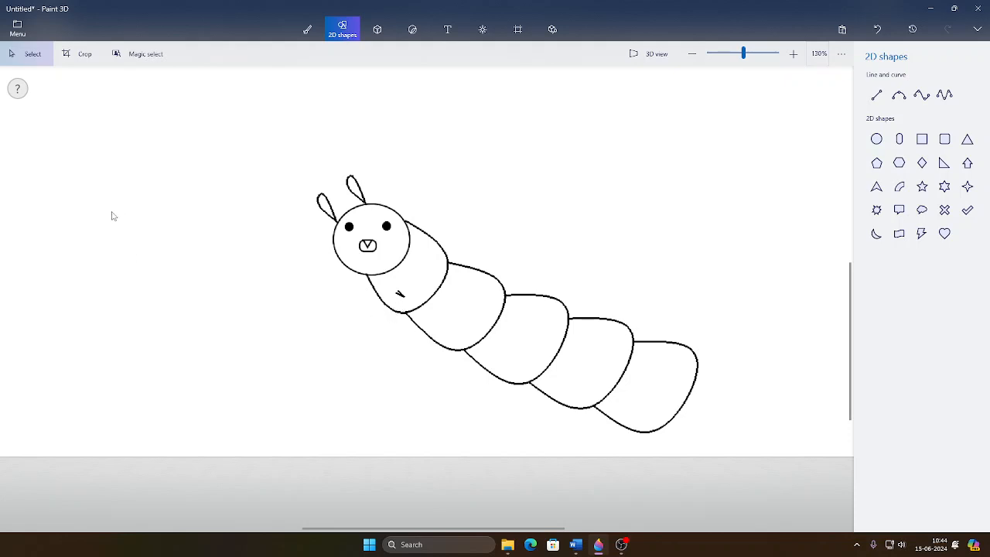
left_click(34, 58)
left_click_drag(389, 289, 415, 307)
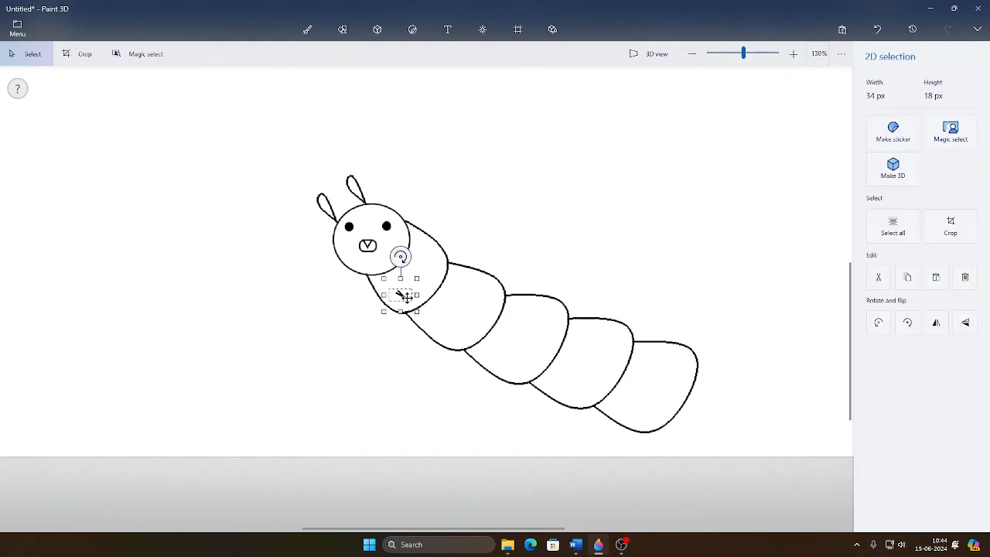
left_click_drag(407, 298, 422, 287)
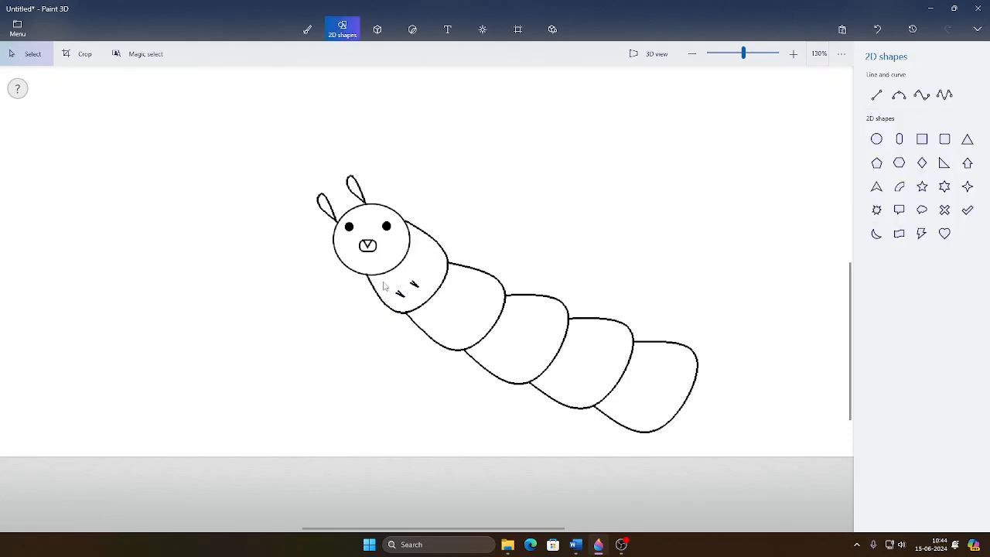
Step: Copy the pair of V-shaped marks and place the duplicate in the lower part of the second body segment
left_click_drag(392, 276, 423, 303)
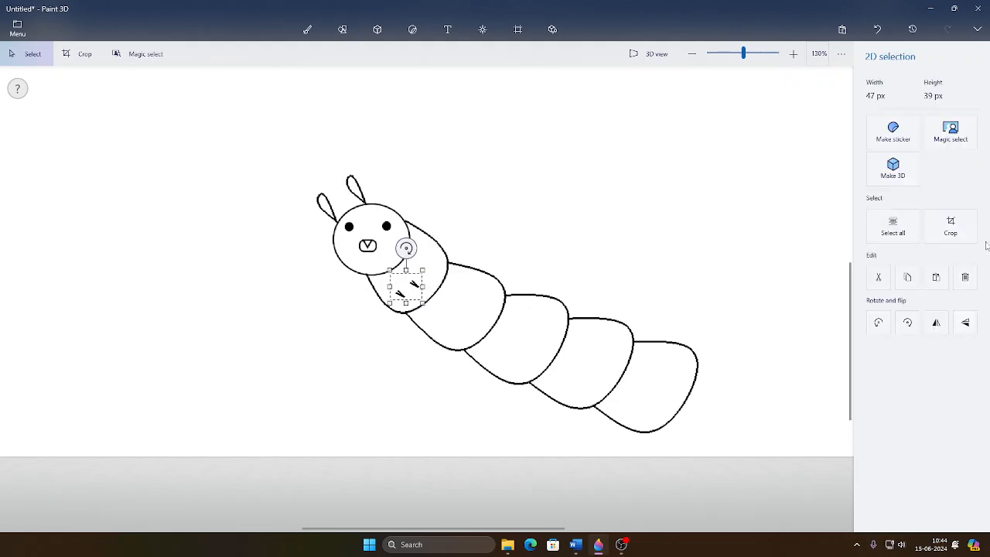
left_click(938, 283)
left_click_drag(407, 289, 471, 324)
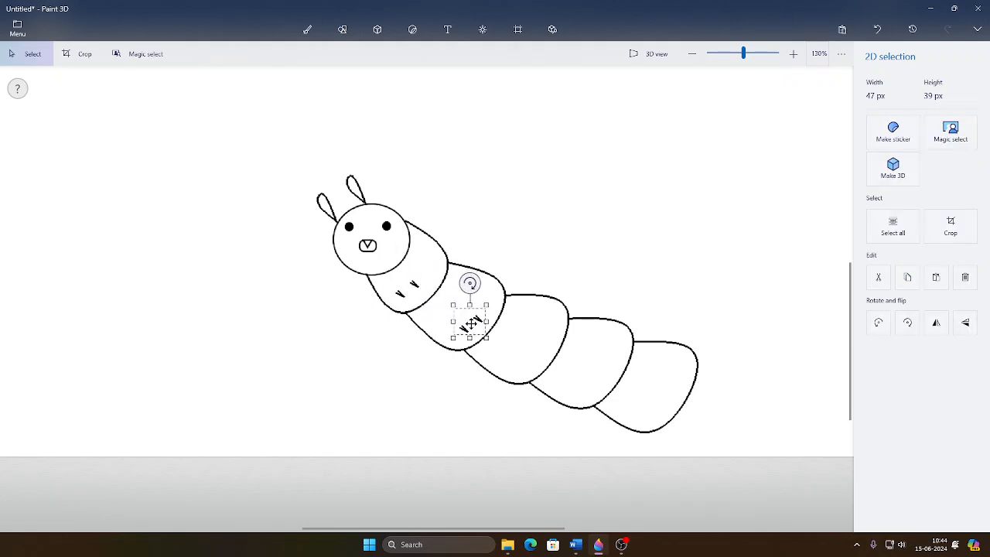
left_click(653, 249)
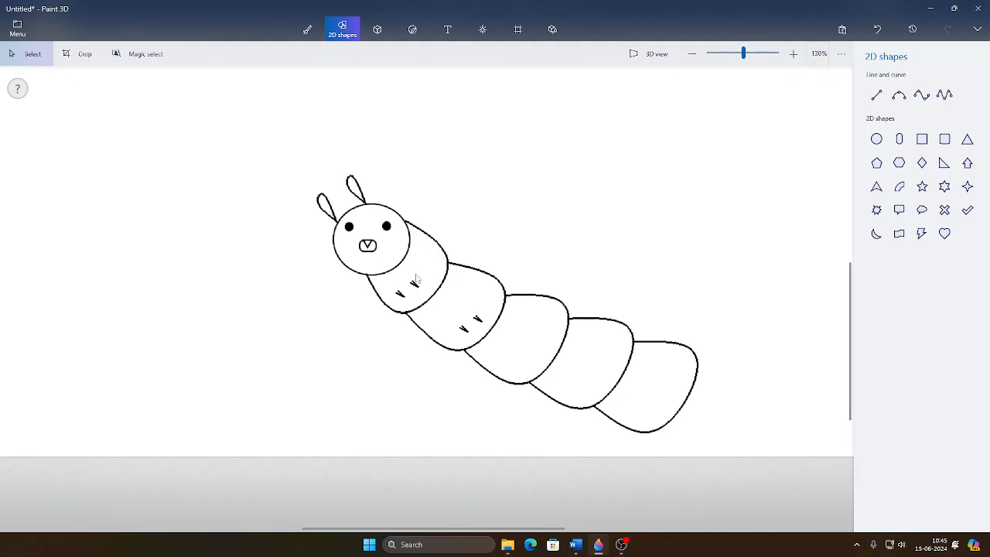
Step: Copy the mark pair from the second body segment and place the duplicate on the third segment
left_click_drag(451, 312, 487, 338)
left_click(909, 280)
left_click(934, 282)
key("ctrl+v")
left_click_drag(470, 331, 537, 360)
left_click(649, 218)
Step: Duplicate the mark pair from the third body segment onto the fourth segment
left_click_drag(507, 342, 595, 377)
key("Escape")
left_click(936, 283)
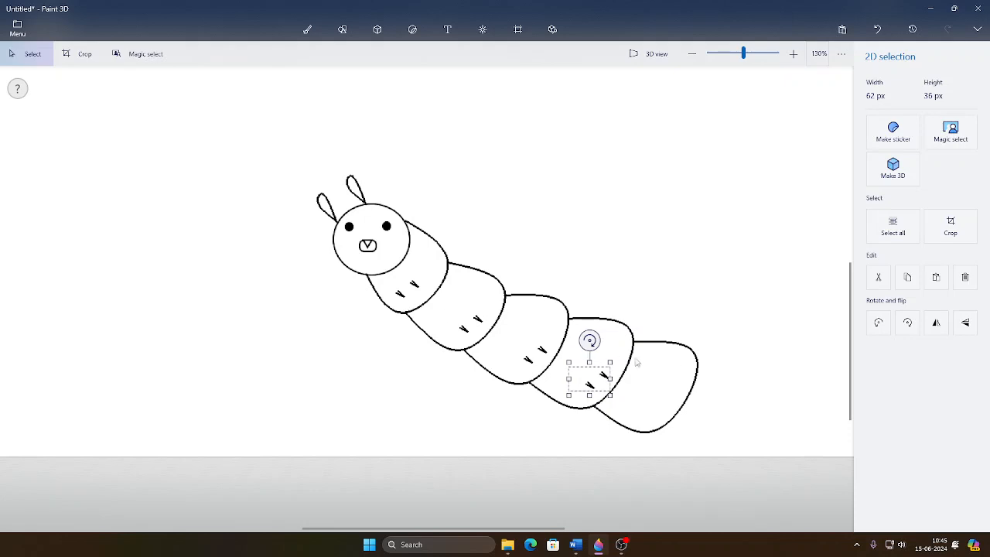
left_click(754, 383)
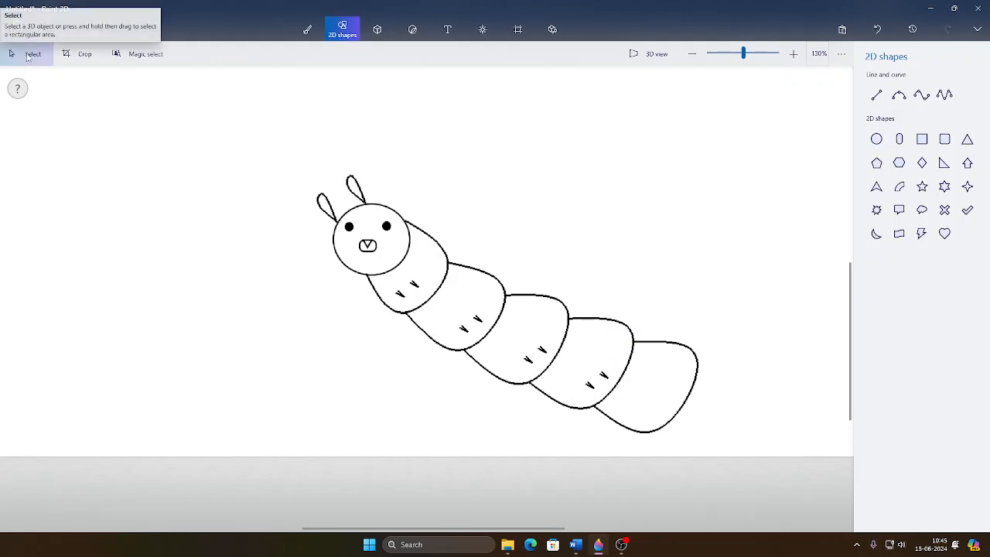
Step: Duplicate the mark pair from the fourth body segment onto the last segment at the tail
left_click_drag(577, 367, 612, 396)
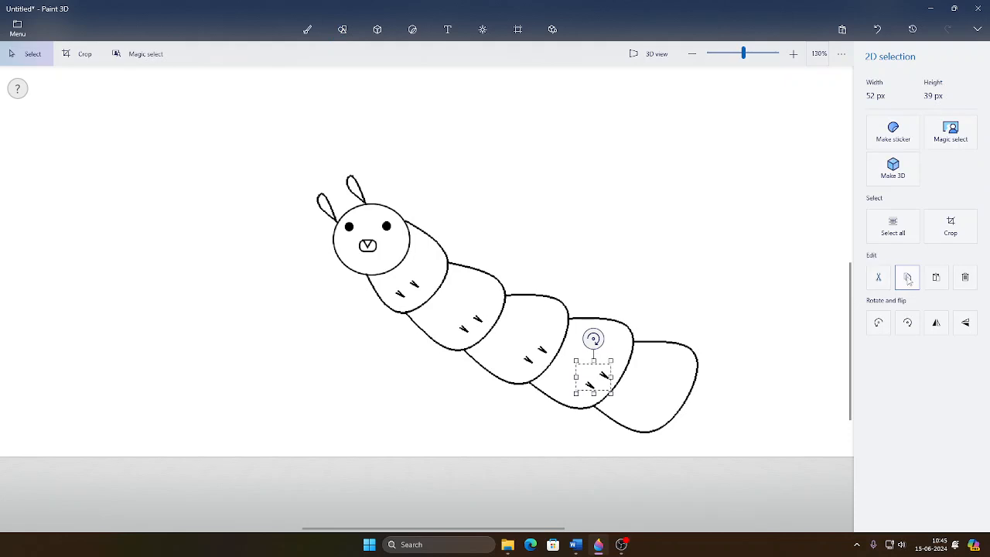
left_click(938, 283)
left_click_drag(594, 382, 661, 408)
left_click(756, 376)
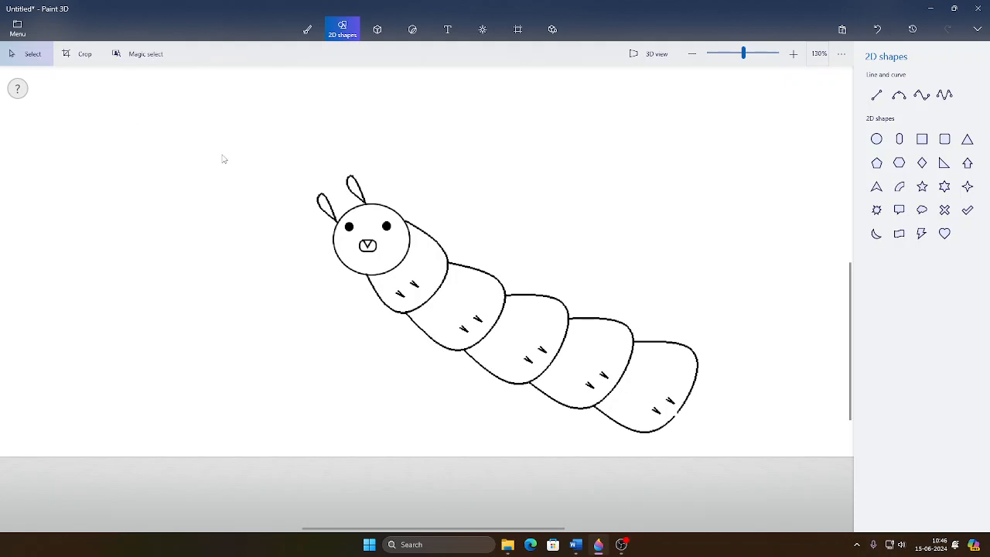
Step: Select the whole caterpillar and cut it from the canvas, leaving a blank page
left_click_drag(216, 143, 731, 443)
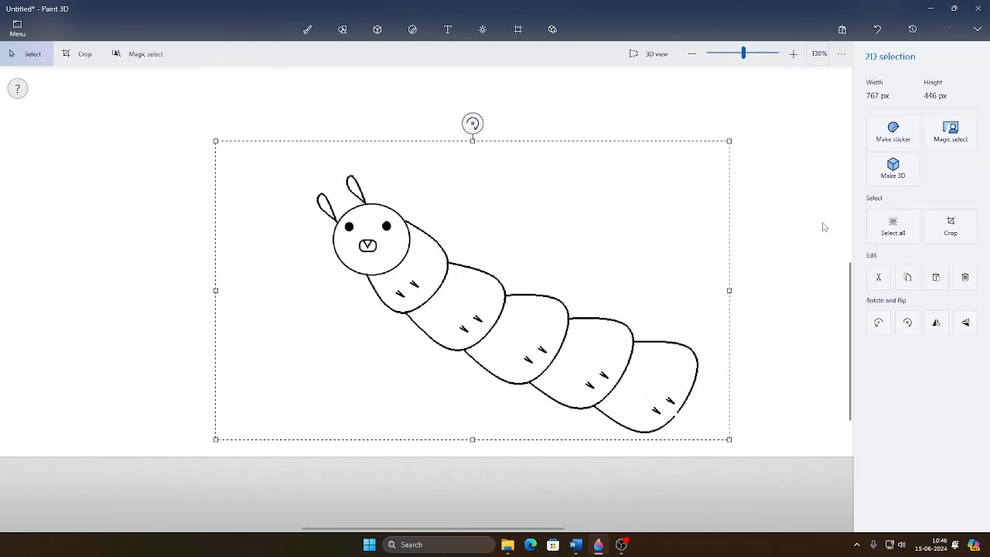
left_click(879, 280)
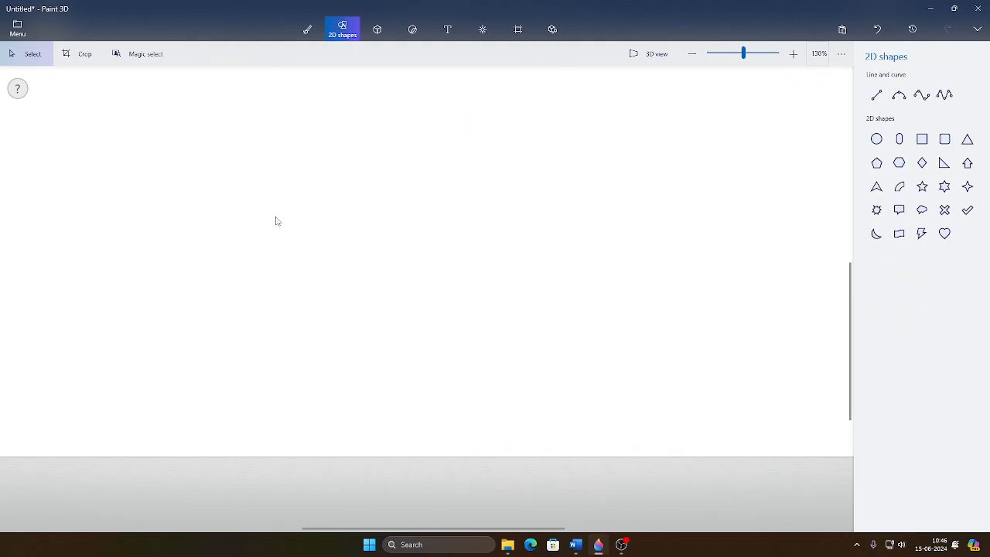
scroll(277, 222, "up", 5)
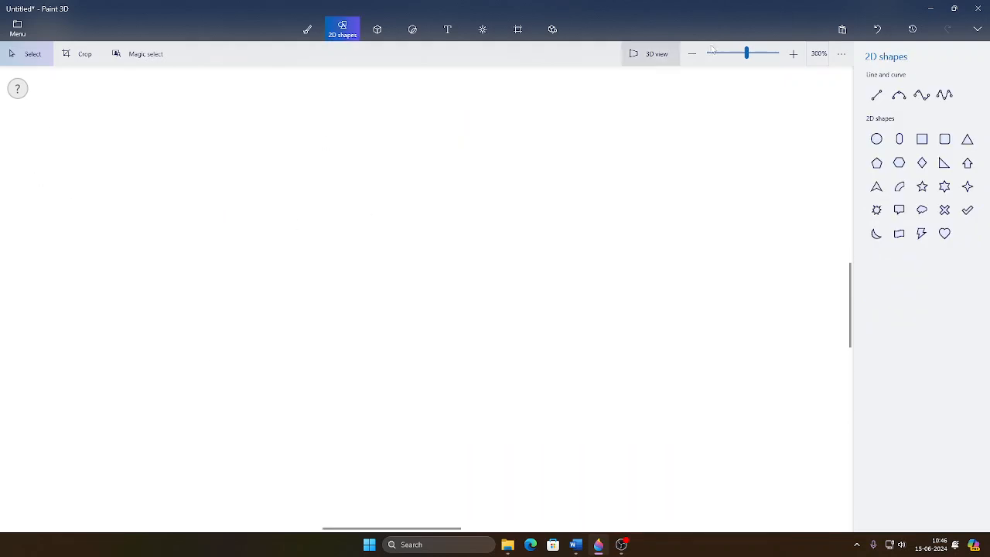
left_click_drag(747, 53, 740, 53)
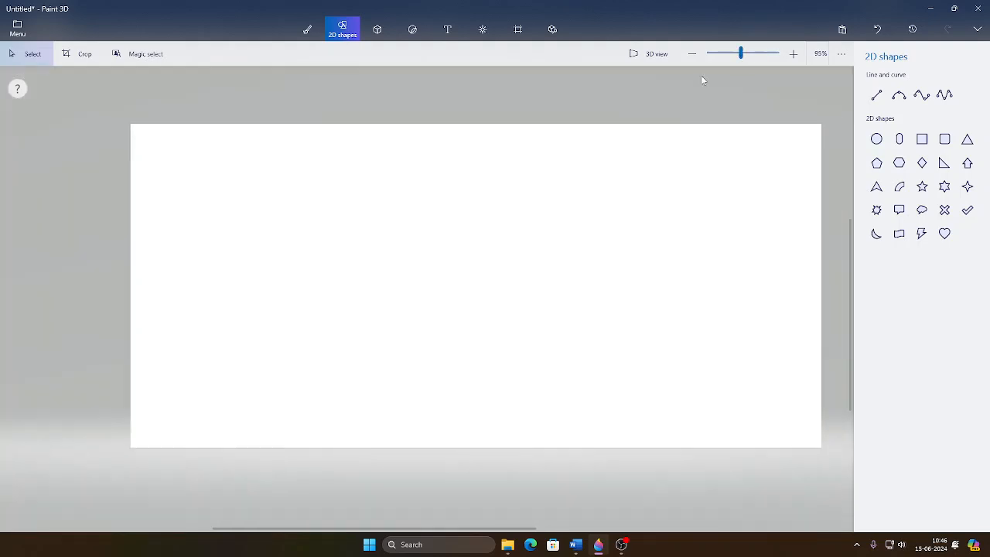
Step: Draw a white-filled circle with a 2 px black outline and stamp it into a horizontal row of five touching circles
left_click(876, 139)
left_click_drag(302, 255, 545, 291)
left_click(283, 280)
left_click(336, 280)
left_click(389, 283)
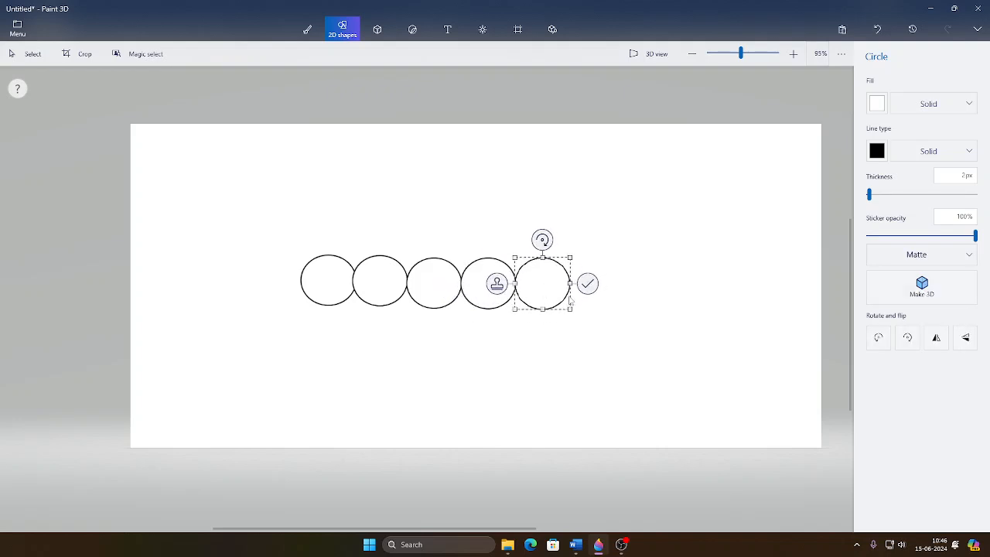
left_click(587, 286)
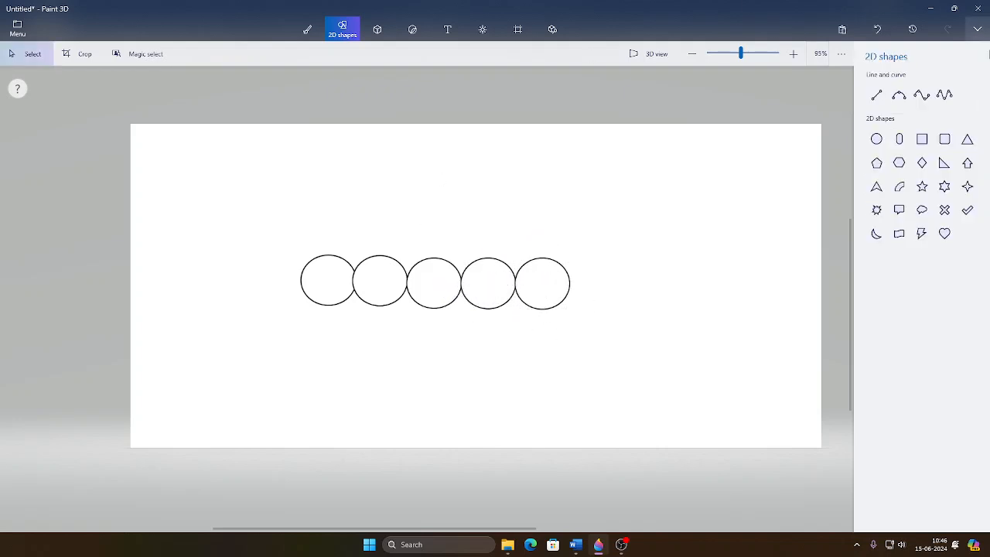
Step: Draw a tiny black-filled circle as an eye in the leftmost circle and stamp a second eye beside it
left_click(877, 139)
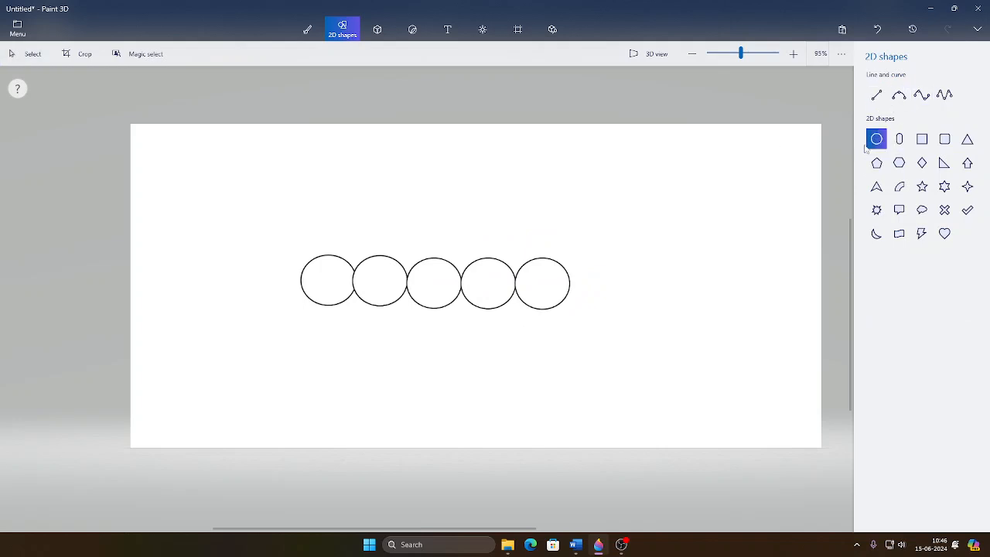
left_click(316, 272)
left_click(882, 106)
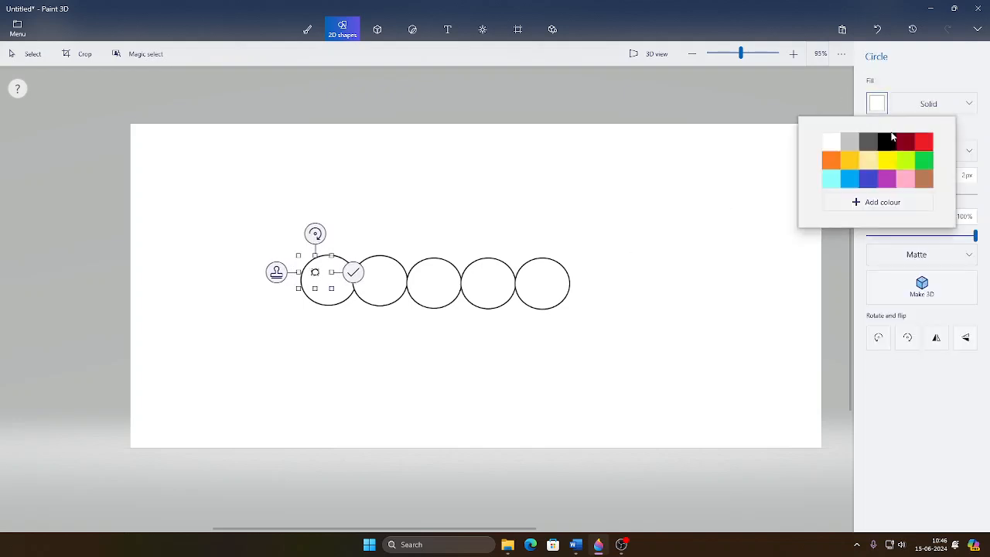
left_click(887, 140)
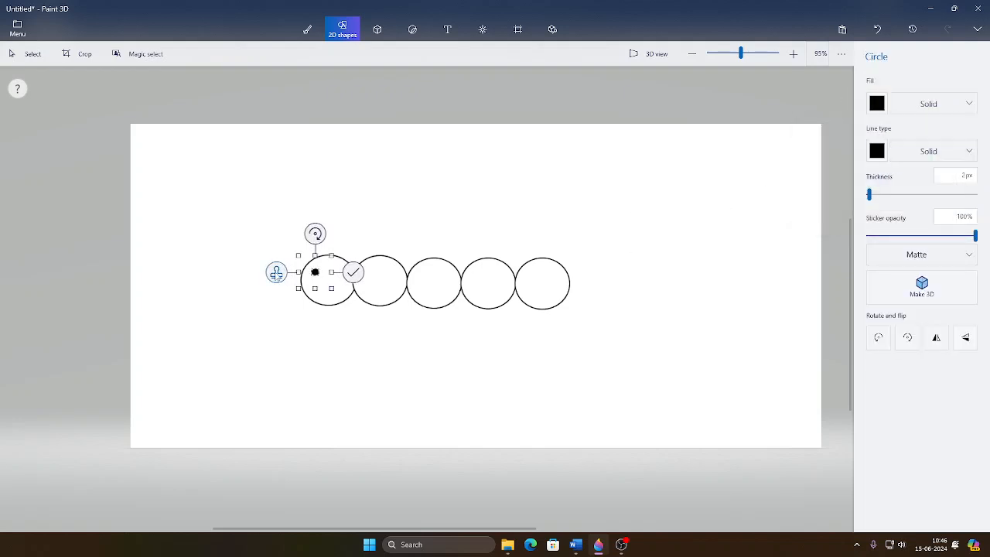
left_click(276, 274)
left_click_drag(323, 285, 342, 285)
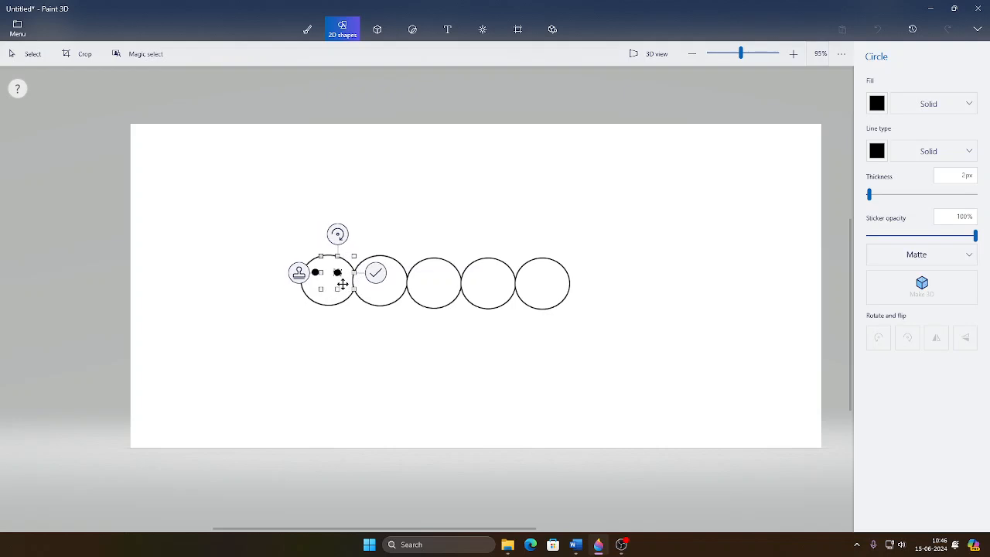
left_click(376, 272)
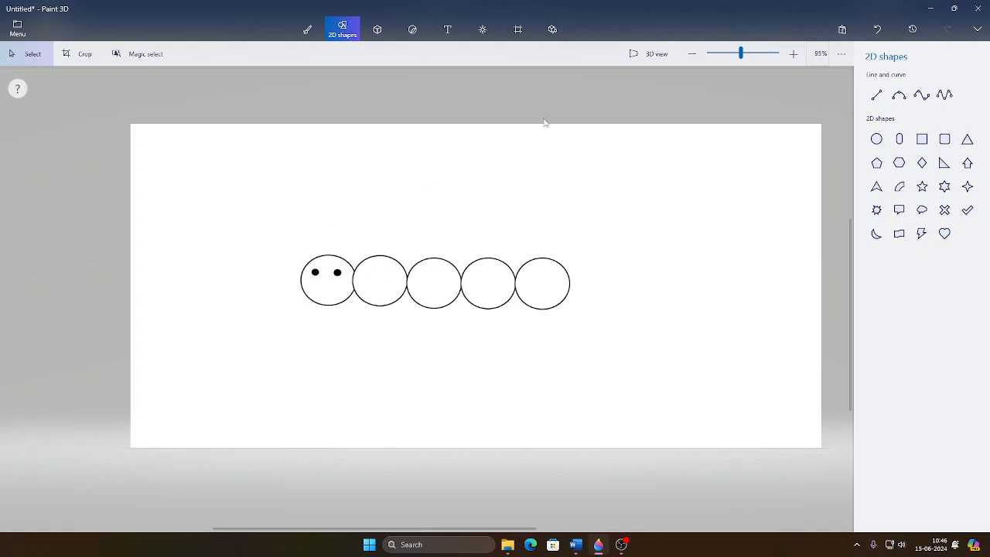
Step: Draw a short vertical leg line and stamp copies to give the second and third circles two legs each
left_click(877, 94)
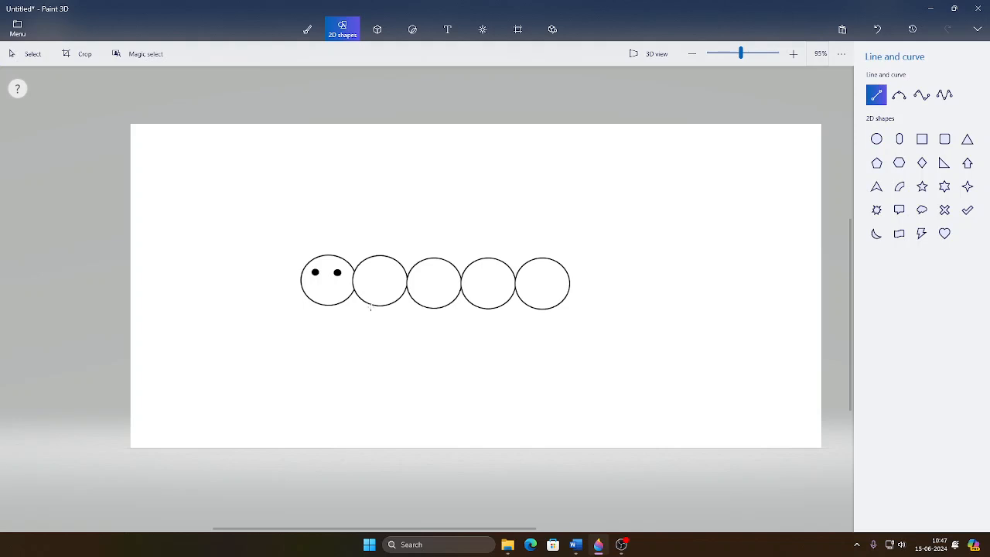
mouse_move(373, 337)
left_mouse_down()
mouse_move(401, 327)
mouse_move(453, 335)
left_mouse_up()
left_click(347, 325)
left_click(387, 327)
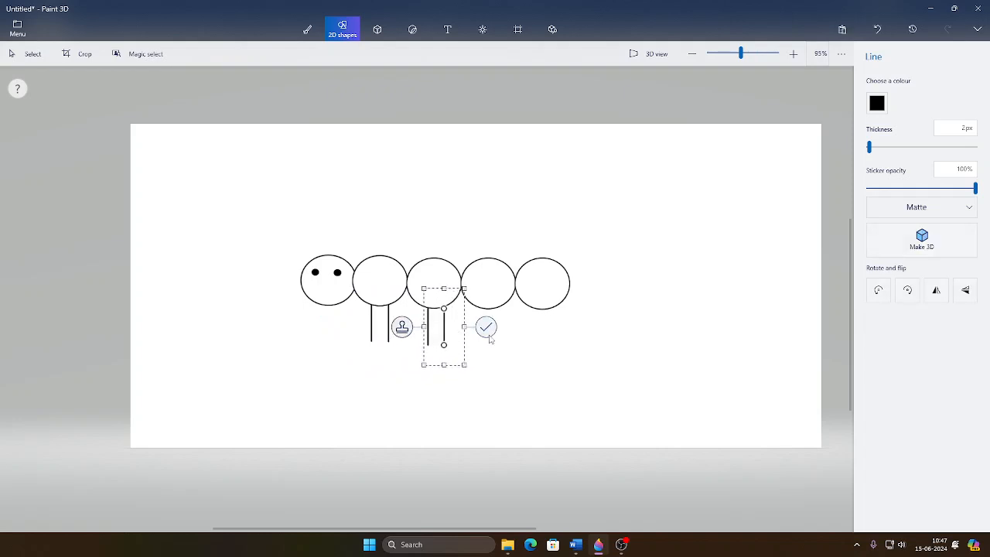
left_click(486, 328)
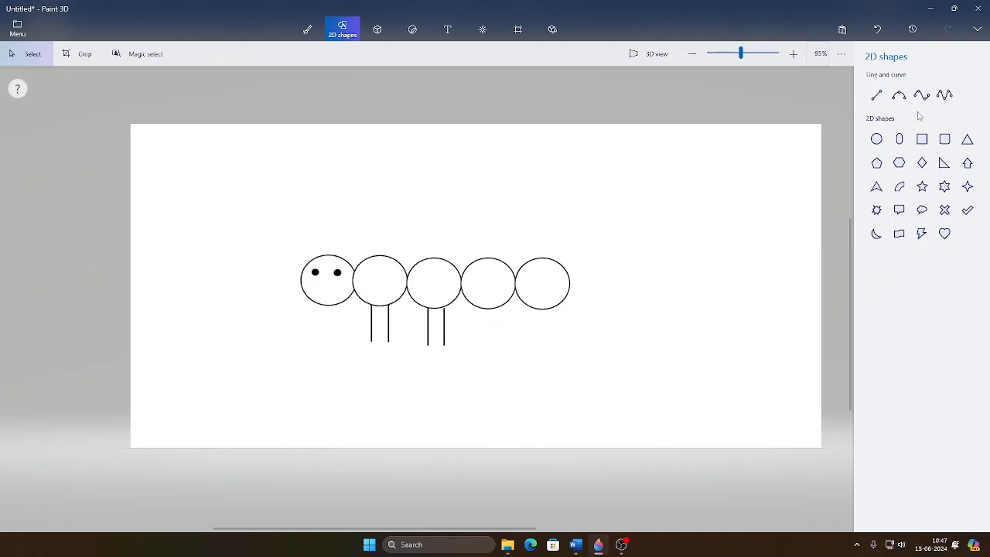
Step: Draw a small black-filled oval as a foot on the first leg and stamp it onto the second and third legs
left_click(876, 139)
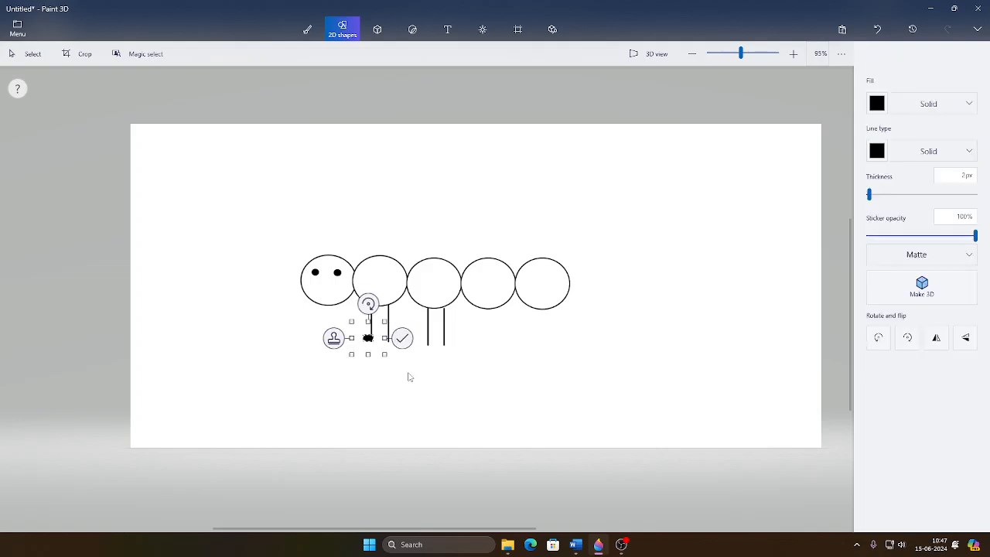
left_click(332, 339)
left_click_drag(381, 353, 421, 356)
left_click(347, 341)
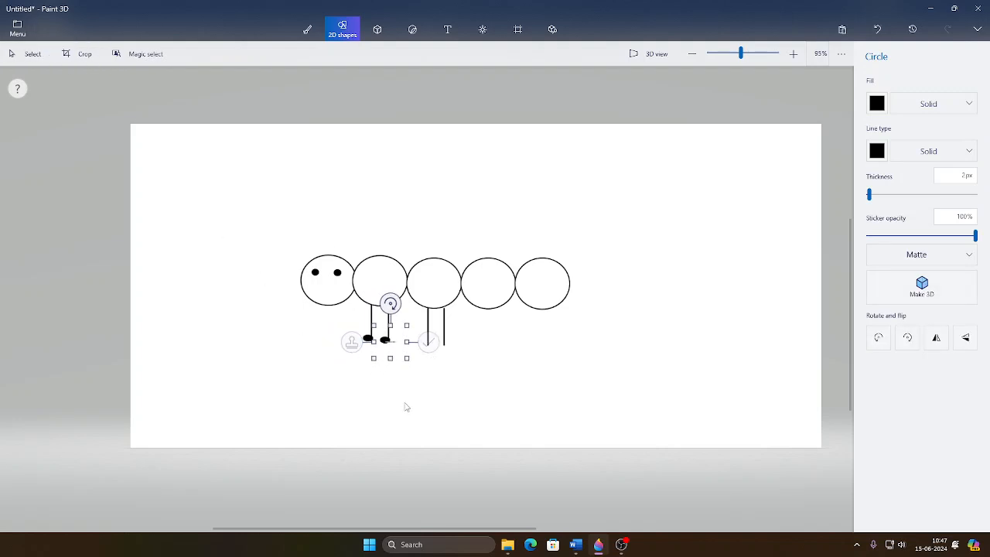
left_click_drag(392, 359, 431, 354)
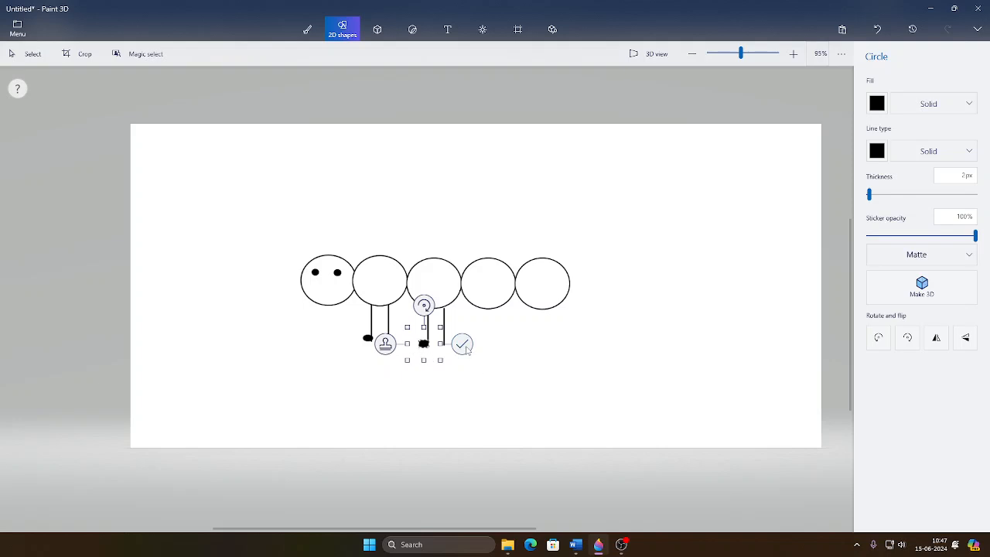
left_click(464, 346)
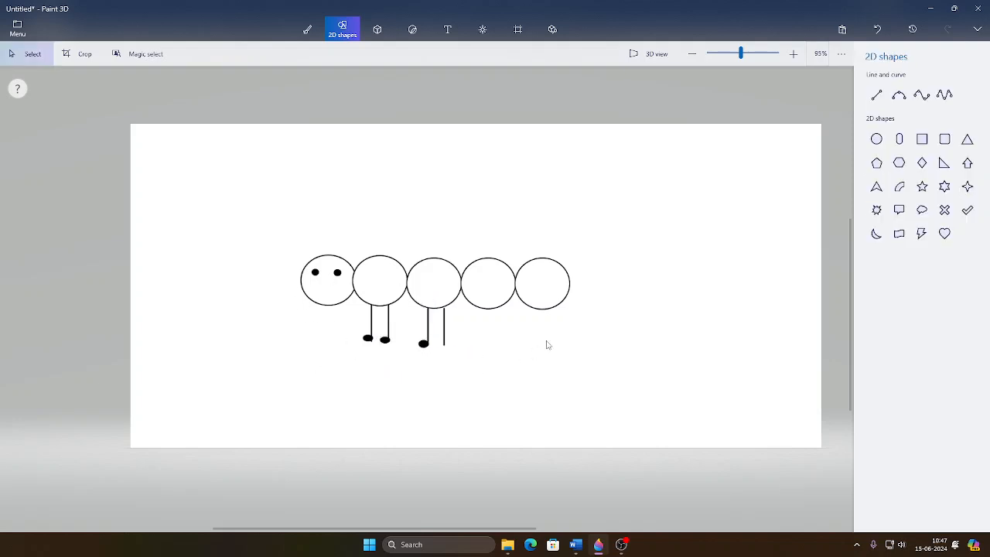